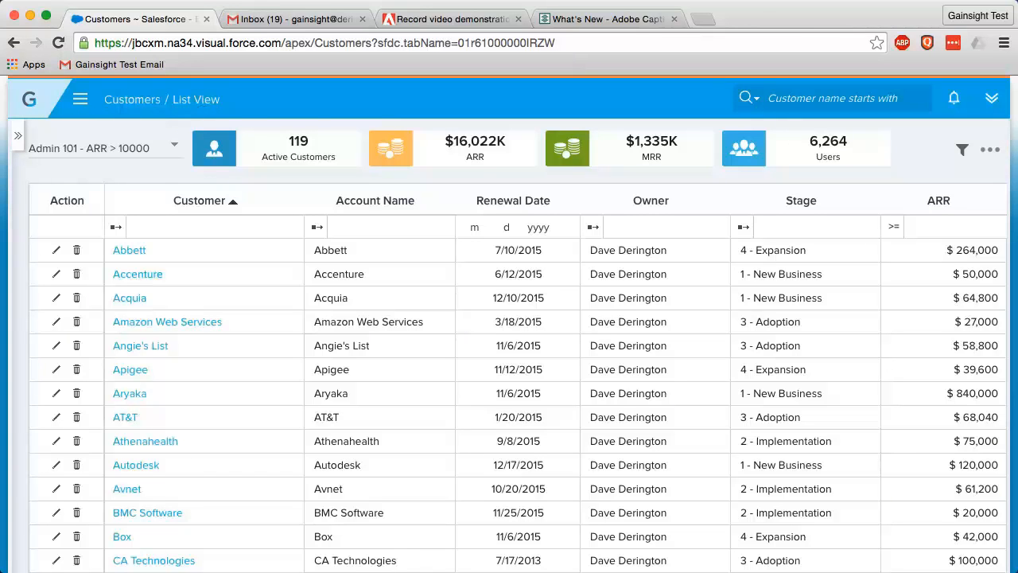
# - Go to Administration and open the Rules Engine under Operations in the side menu
pyautogui.click(82, 101)
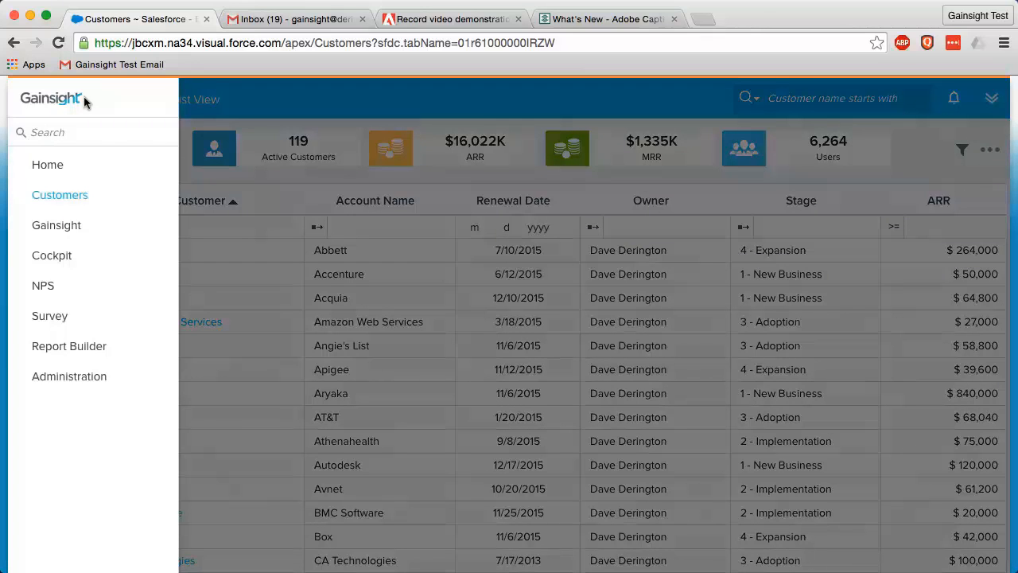
pyautogui.click(89, 379)
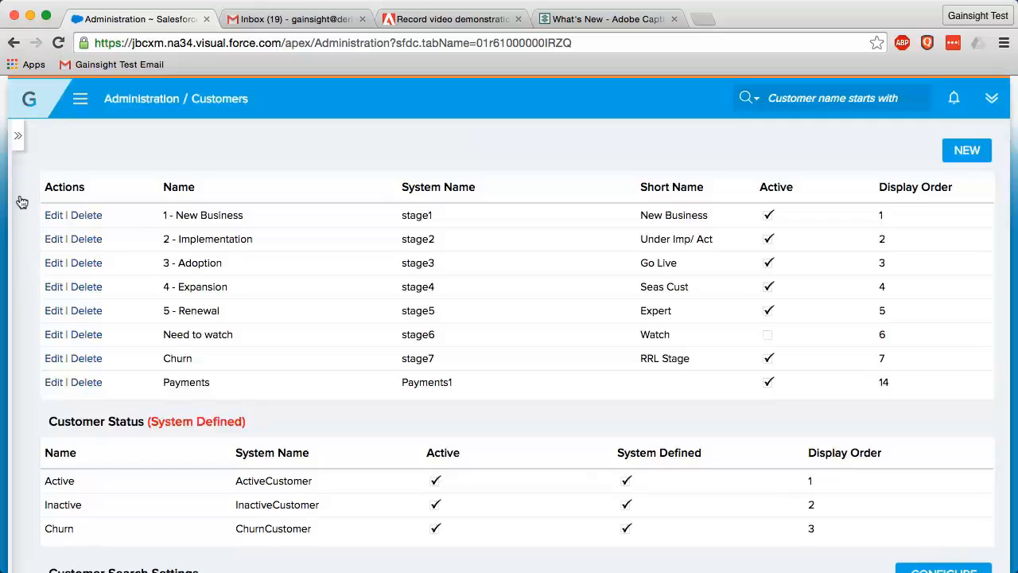
pyautogui.click(18, 136)
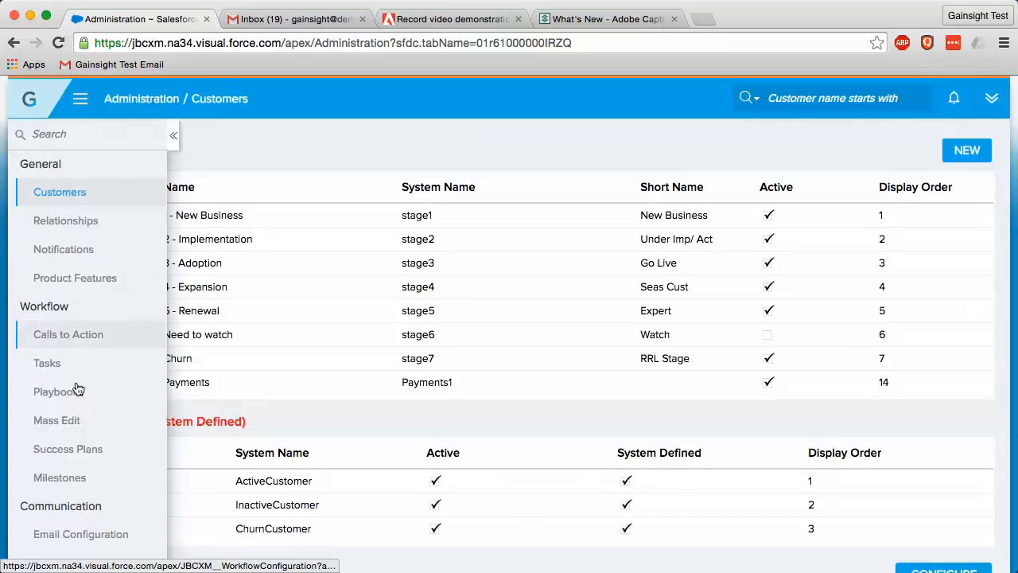
pyautogui.scroll(-6, 77, 389)
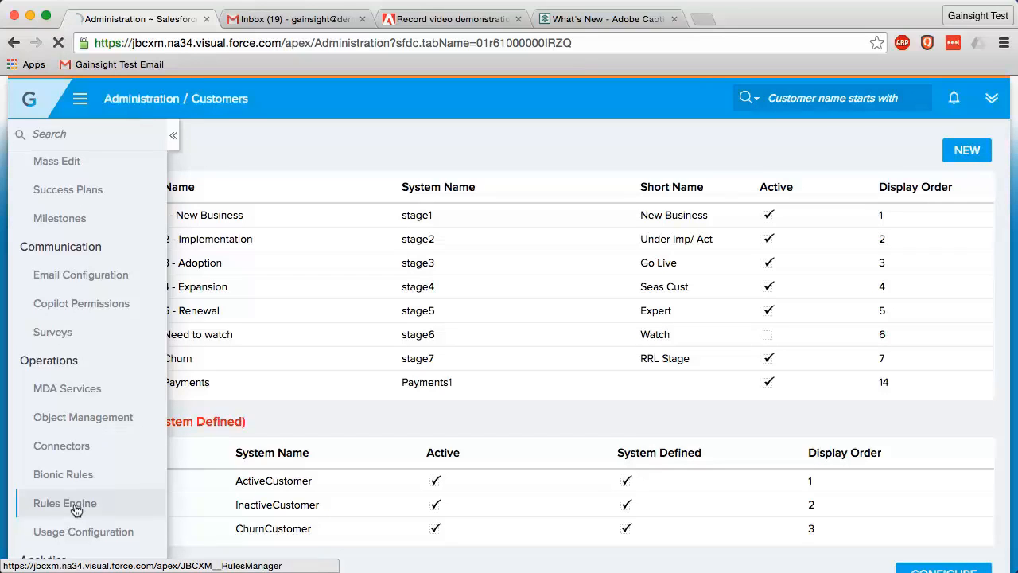
pyautogui.click(76, 510)
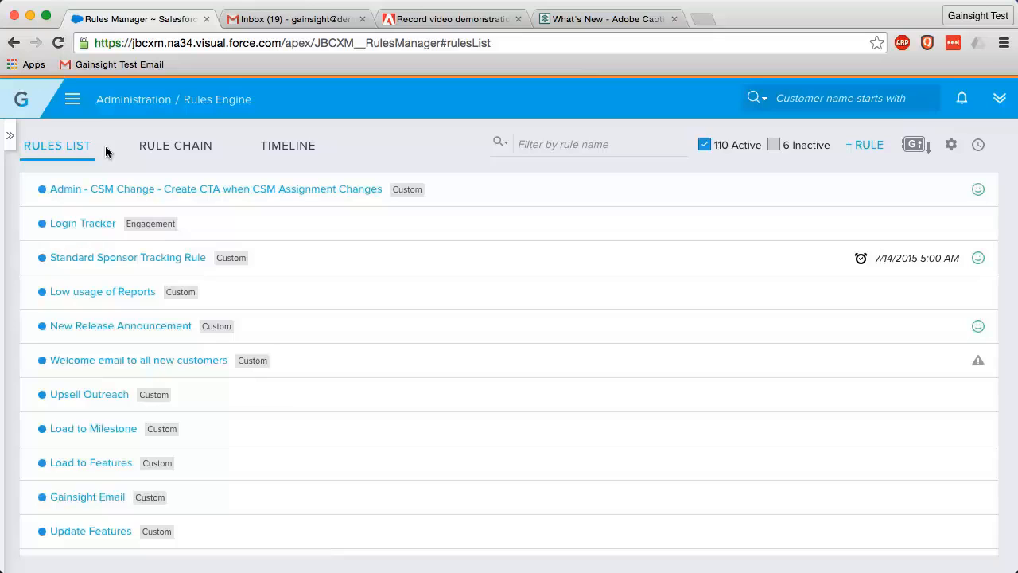
# - Filter the rules by the name 'logins', then clear the filter to list all rules
pyautogui.click(591, 144)
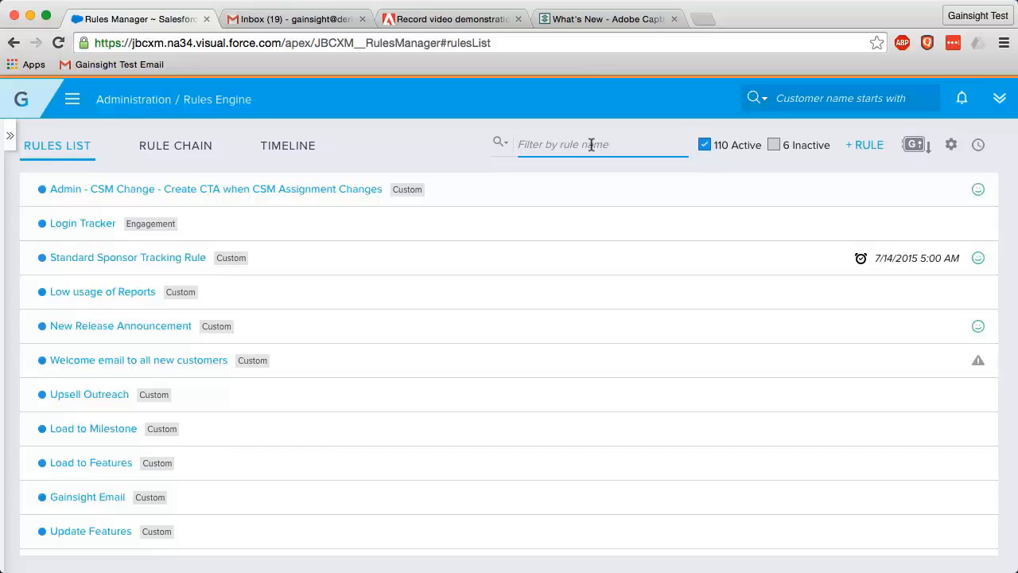
pyautogui.write('logins')
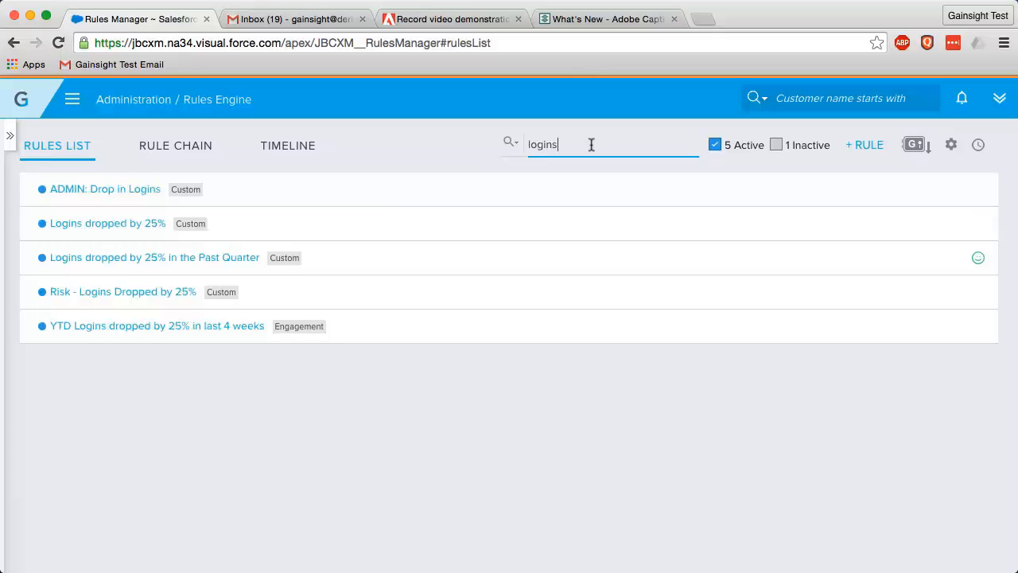
pyautogui.moveTo(571, 144); pyautogui.dragTo(519, 148)
pyautogui.press('BackSpace')
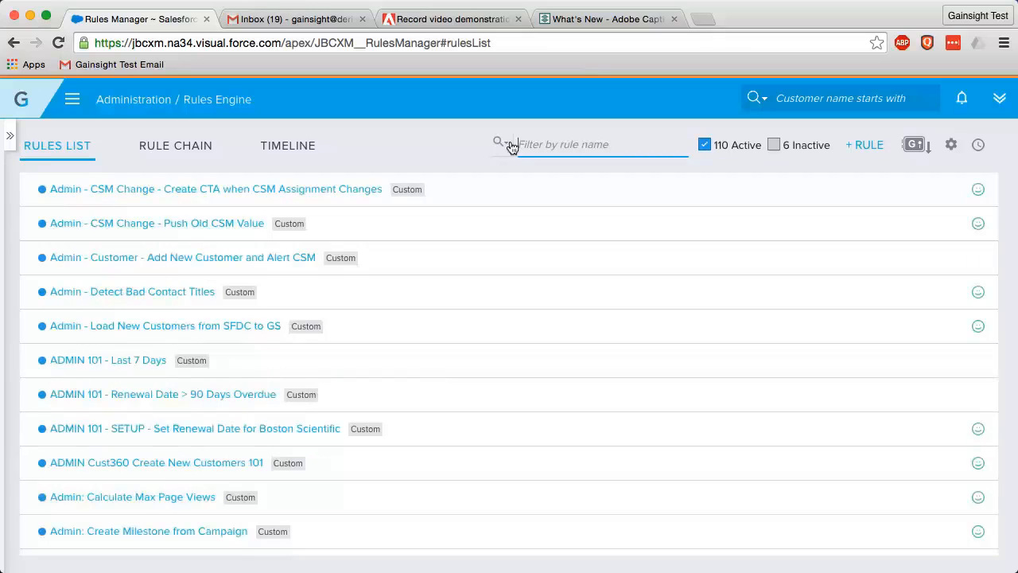
# - Check the filter-field choices, toggle Active/Inactive rules, then view the Rule Chain list
pyautogui.click(509, 145)
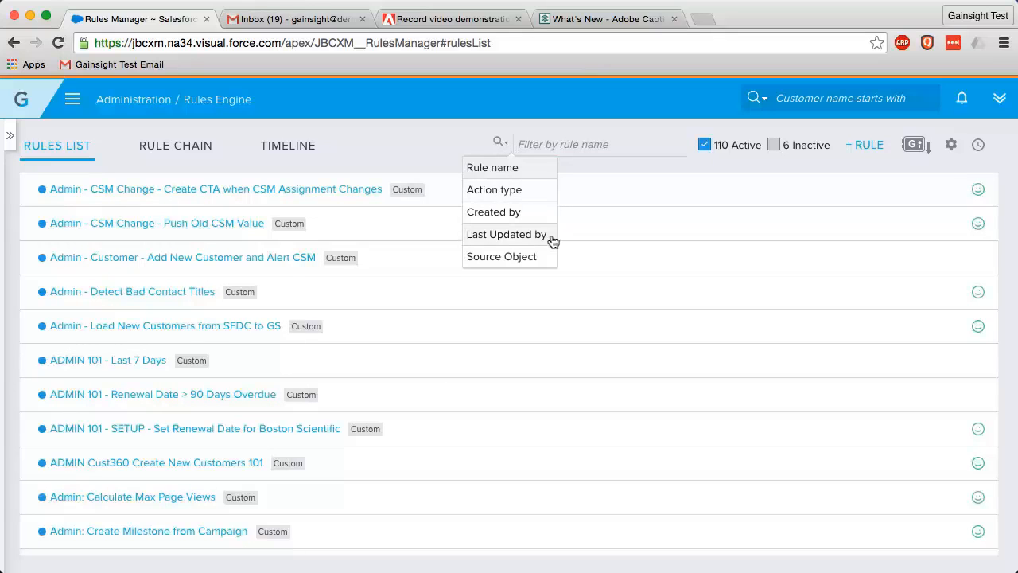
pyautogui.click(672, 161)
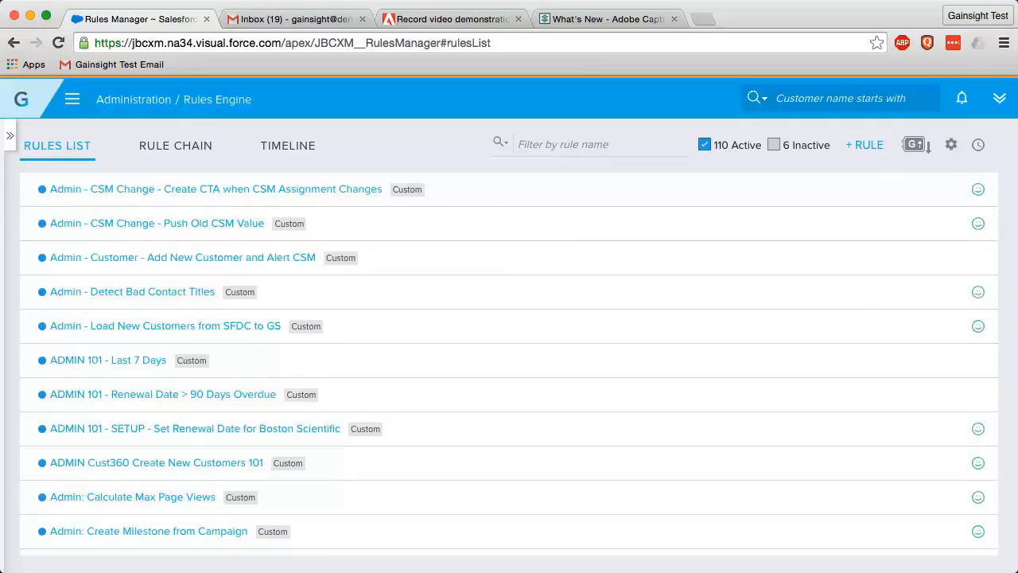
pyautogui.click(704, 146)
pyautogui.click(704, 146)
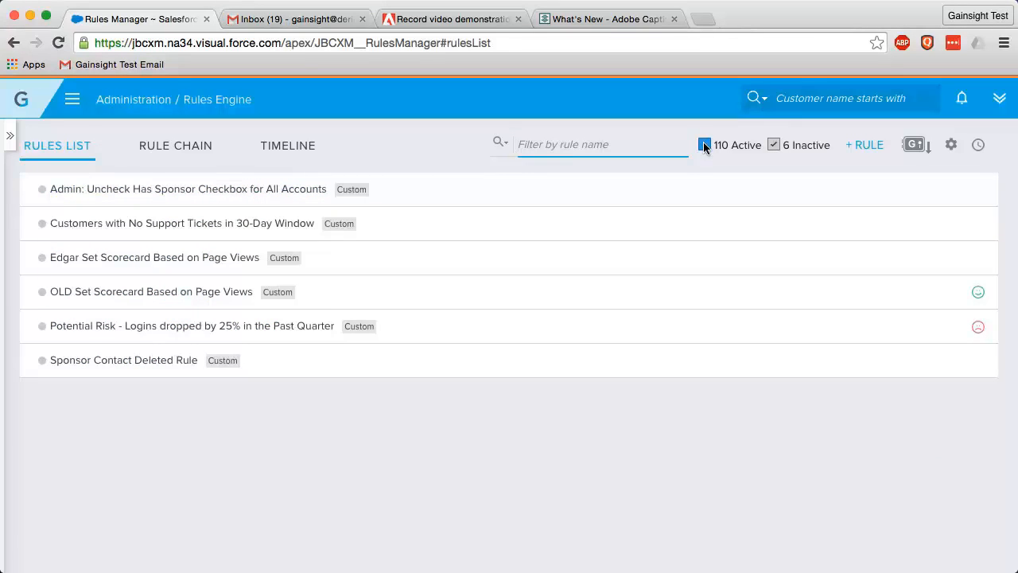
pyautogui.click(705, 145)
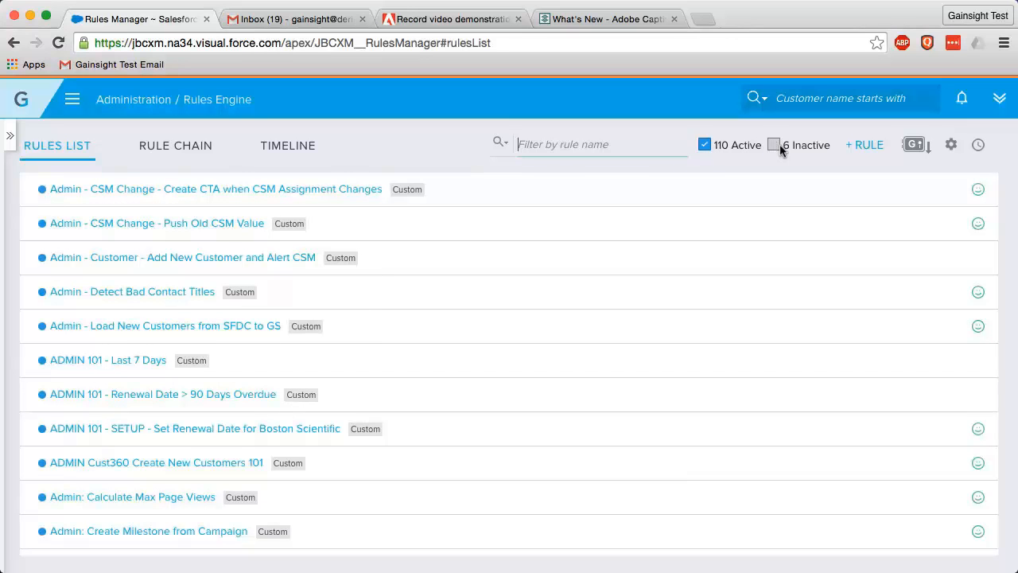
pyautogui.click(205, 154)
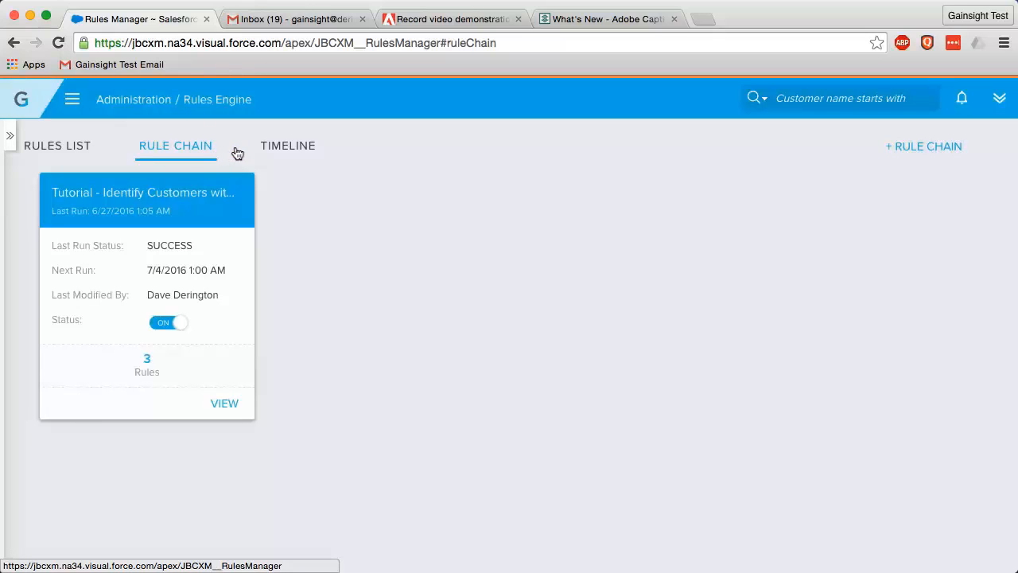
# - View the rules on the Timeline tab
pyautogui.click(292, 148)
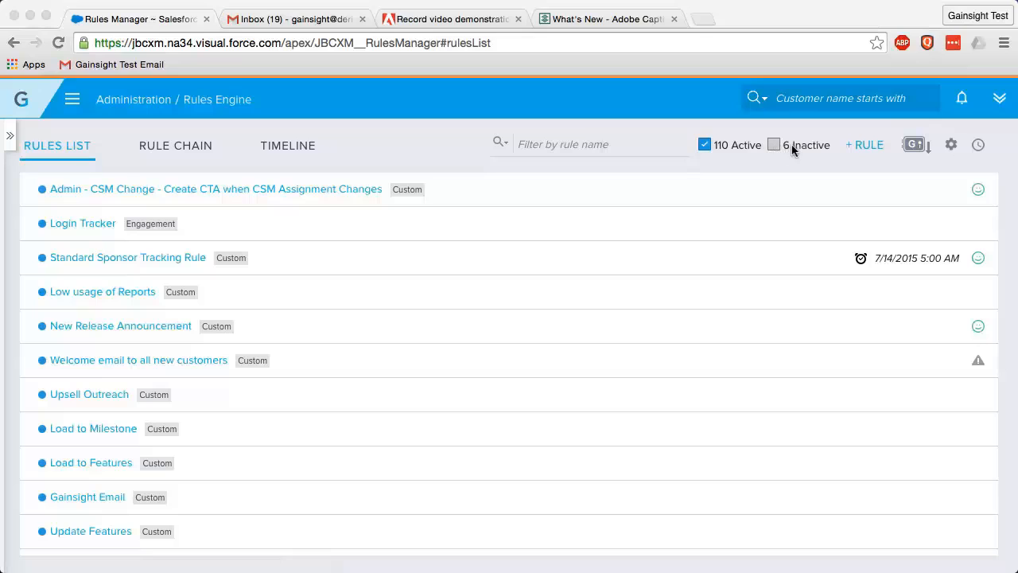
# - Start a new rule 'ADMIN Usage - Drop in Logins' described 'Looks for drop in logins and creates a CTA'
pyautogui.click(870, 150)
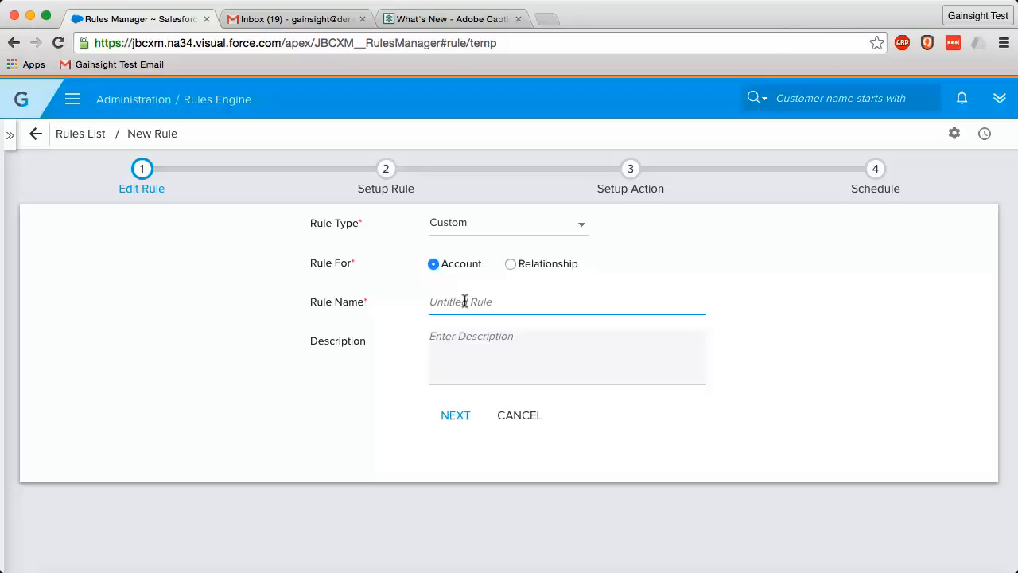
pyautogui.write('ADMIN Usage - Dro')
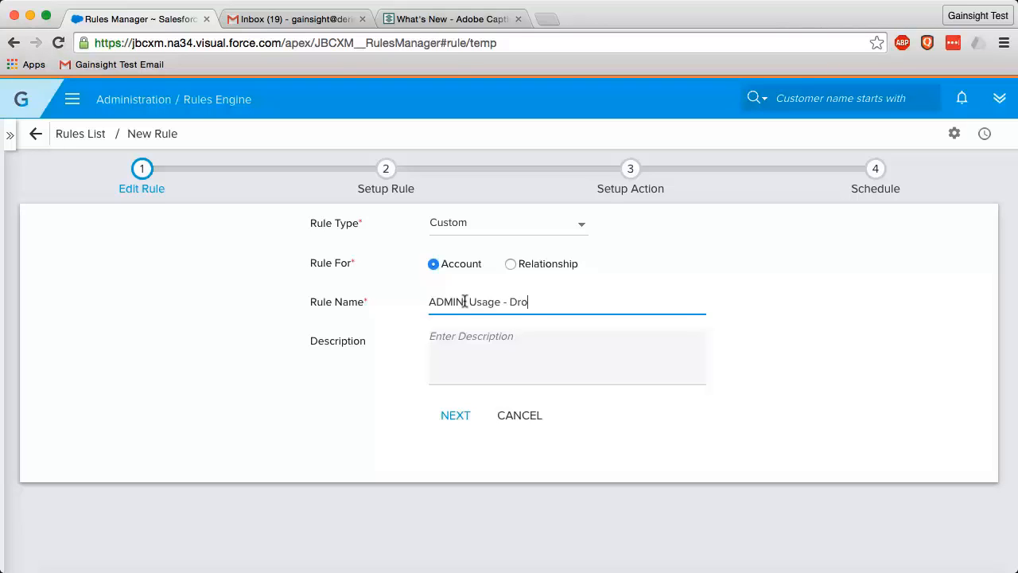
pyautogui.write('p in Logins')
pyautogui.press('Tab')
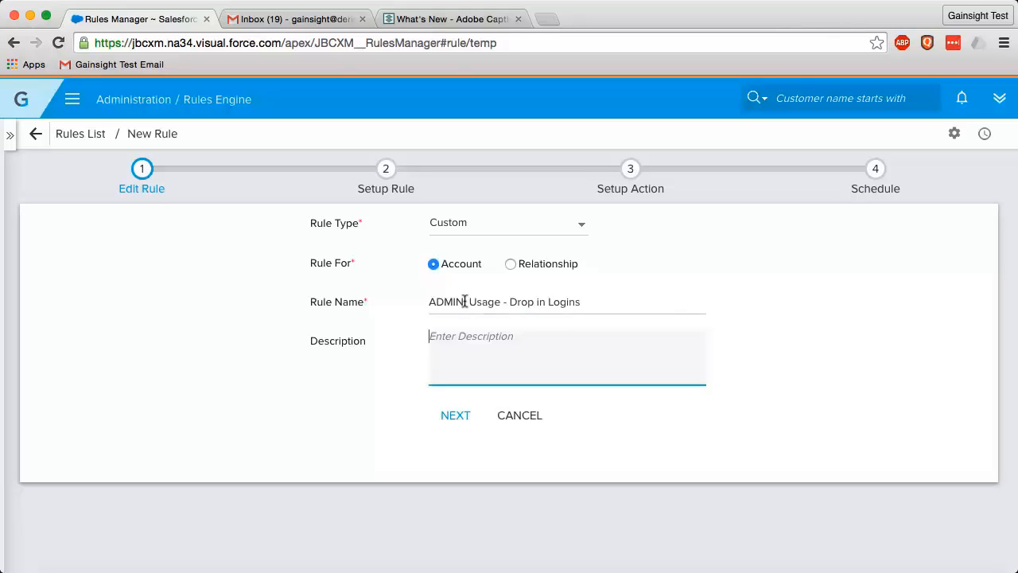
pyautogui.write('Look')
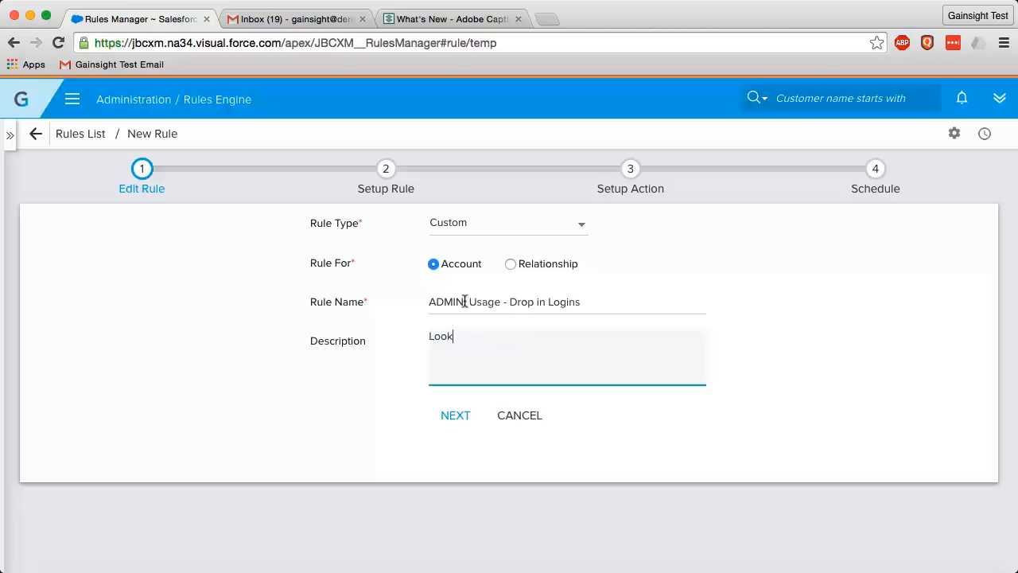
pyautogui.write('s for drop in logins and createws')
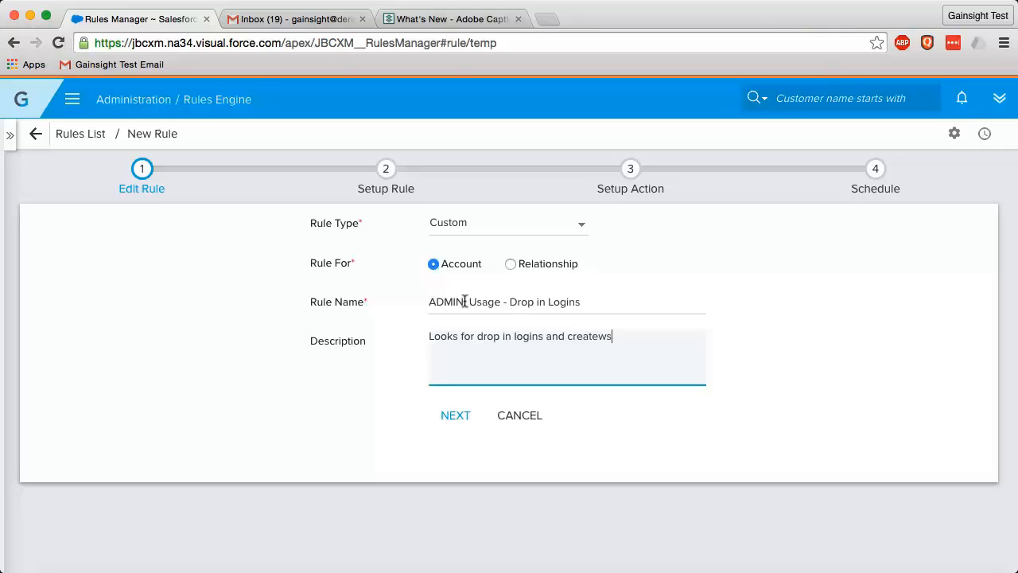
pyautogui.press('BackSpace')
pyautogui.press('BackSpace')
pyautogui.write('s a CTA')
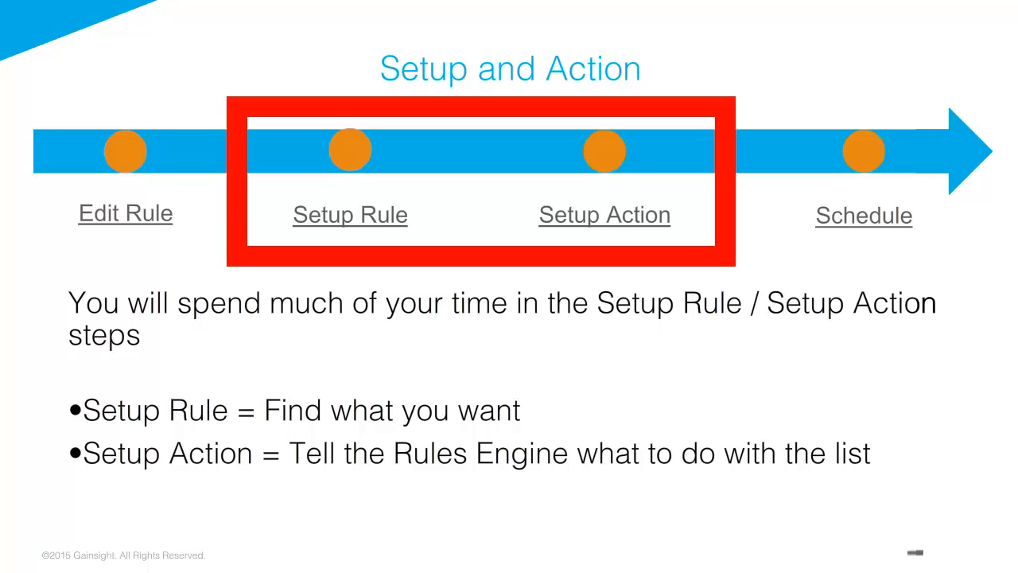
# - Advance to the slide showing the Drop in Logins setup-rule example
pyautogui.press('Right')
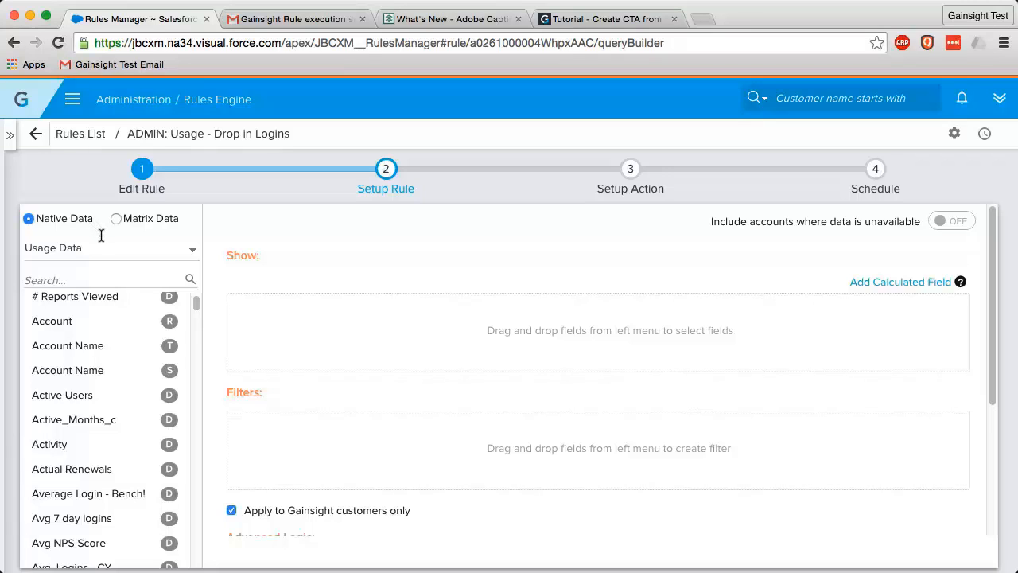
# - Search the fields for 'id' and add Account Id to the shown fields
pyautogui.click(111, 276)
pyautogui.write('id')
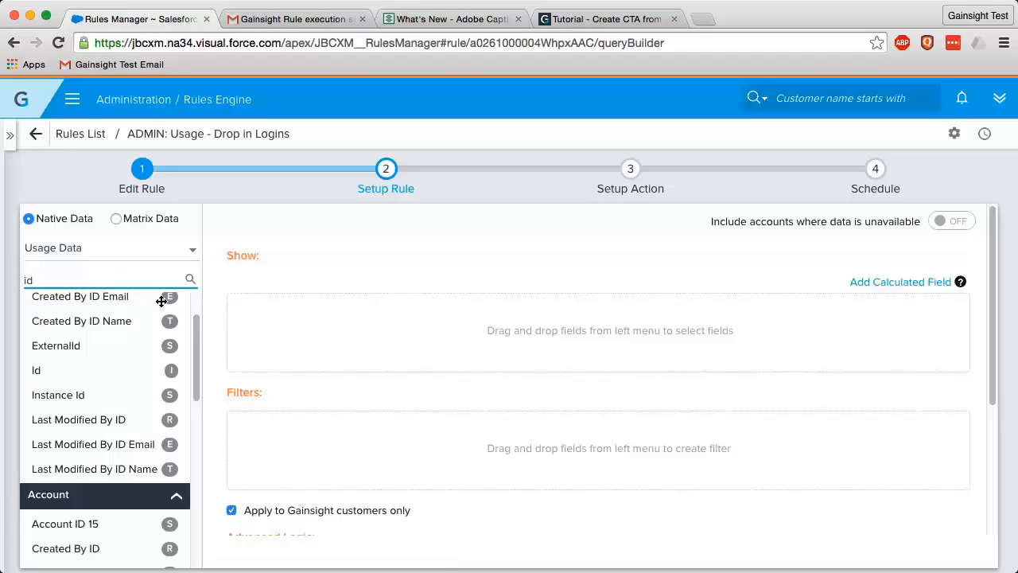
pyautogui.moveTo(198, 336); pyautogui.dragTo(186, 392)
pyautogui.moveTo(91, 466); pyautogui.dragTo(268, 316)
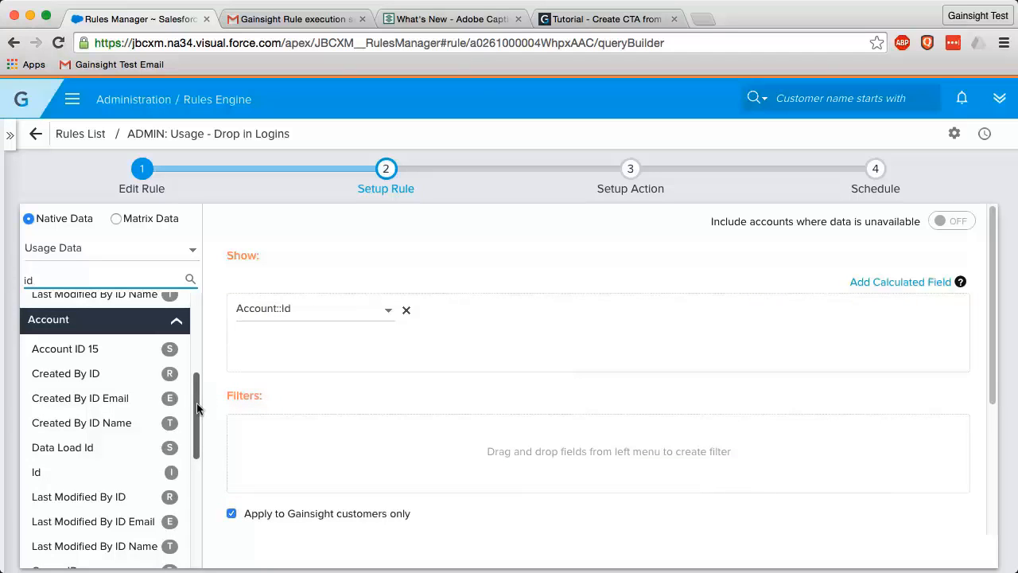
pyautogui.moveTo(198, 409); pyautogui.dragTo(207, 316)
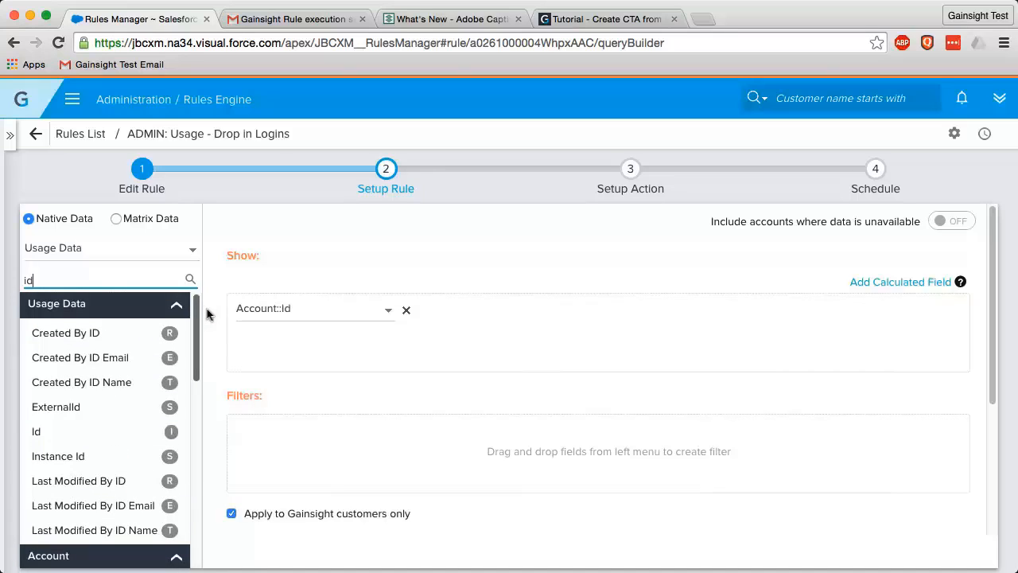
pyautogui.scroll(-10, 186, 397)
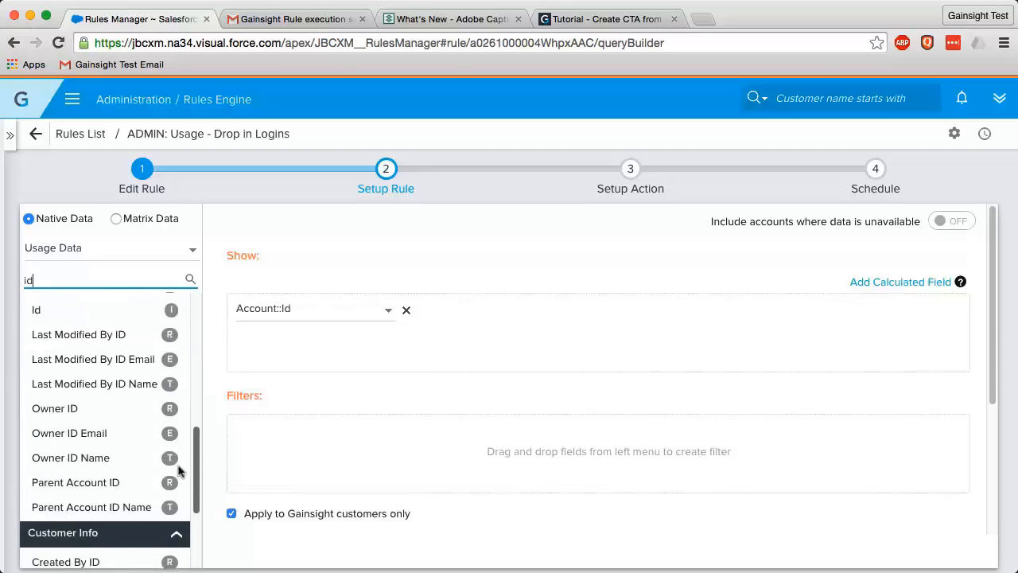
pyautogui.scroll(10, 178, 471)
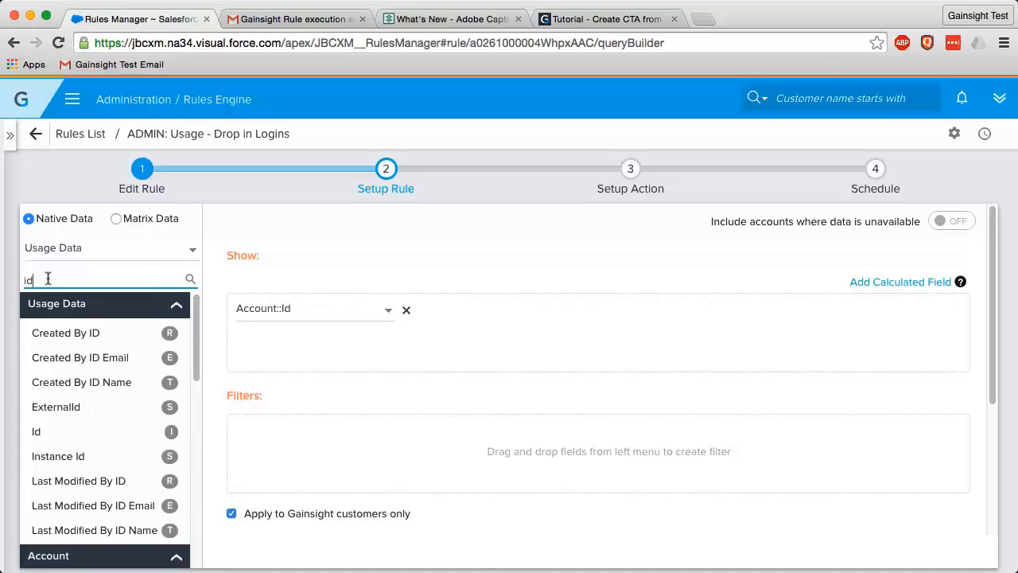
# - Add Account Name and CSM to the shown fields after searching 'name' and 'csm'
pyautogui.press('BackSpace')
pyautogui.press('BackSpace')
pyautogui.write('na')
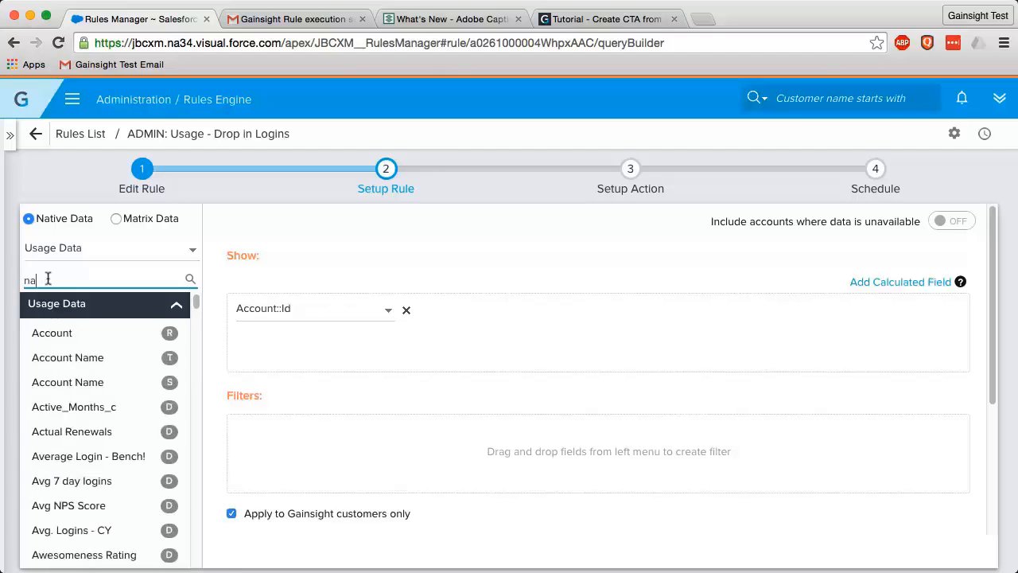
pyautogui.write('me')
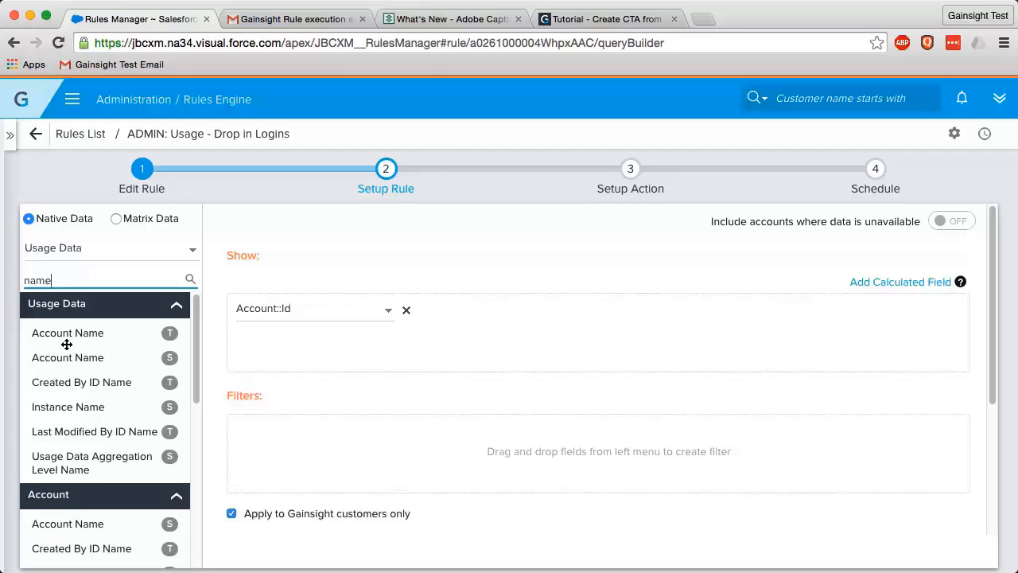
pyautogui.moveTo(90, 523); pyautogui.dragTo(486, 310)
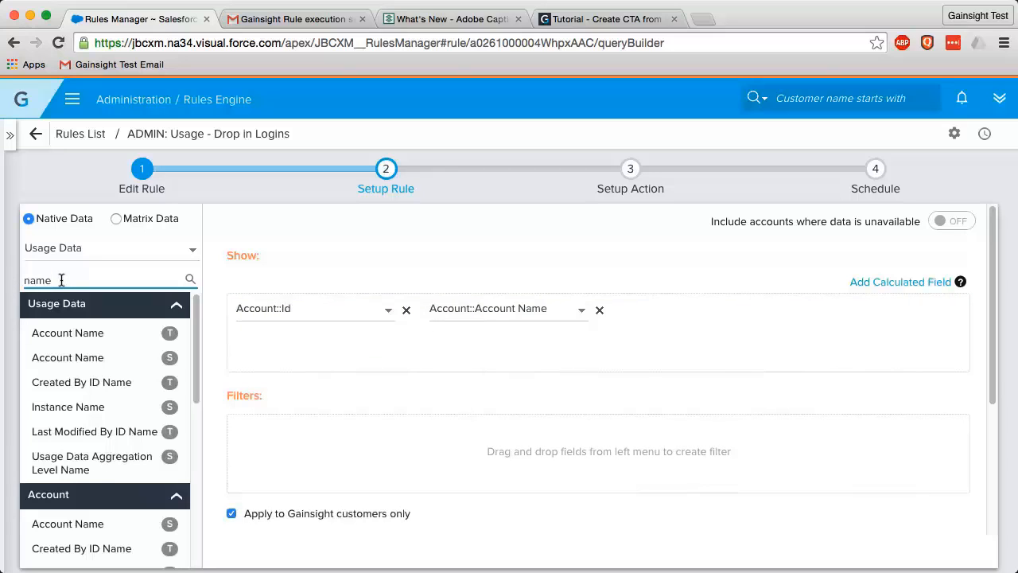
pyautogui.press('BackSpace')
pyautogui.press('BackSpace')
pyautogui.press('BackSpace')
pyautogui.press('BackSpace')
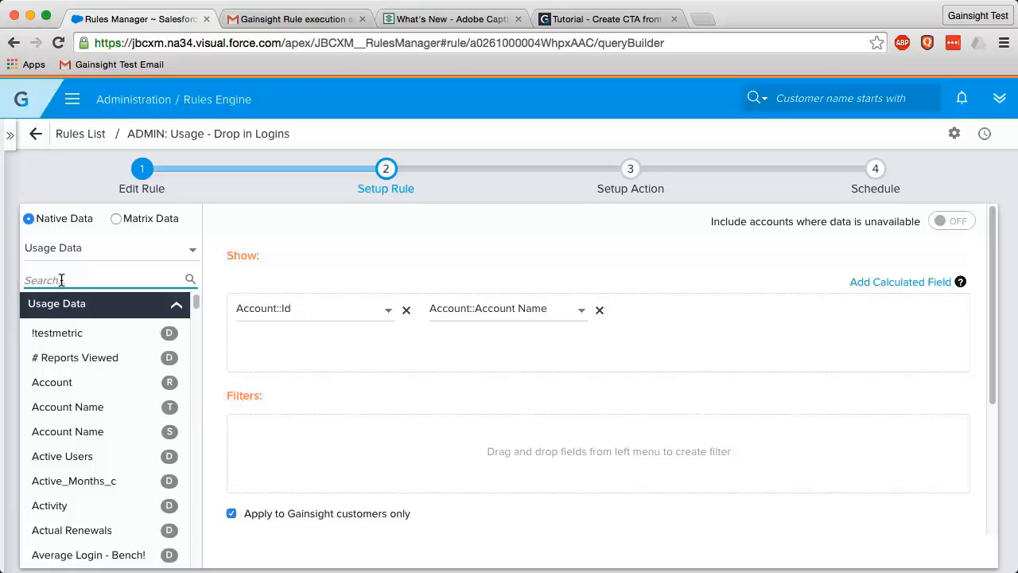
pyautogui.write('csm')
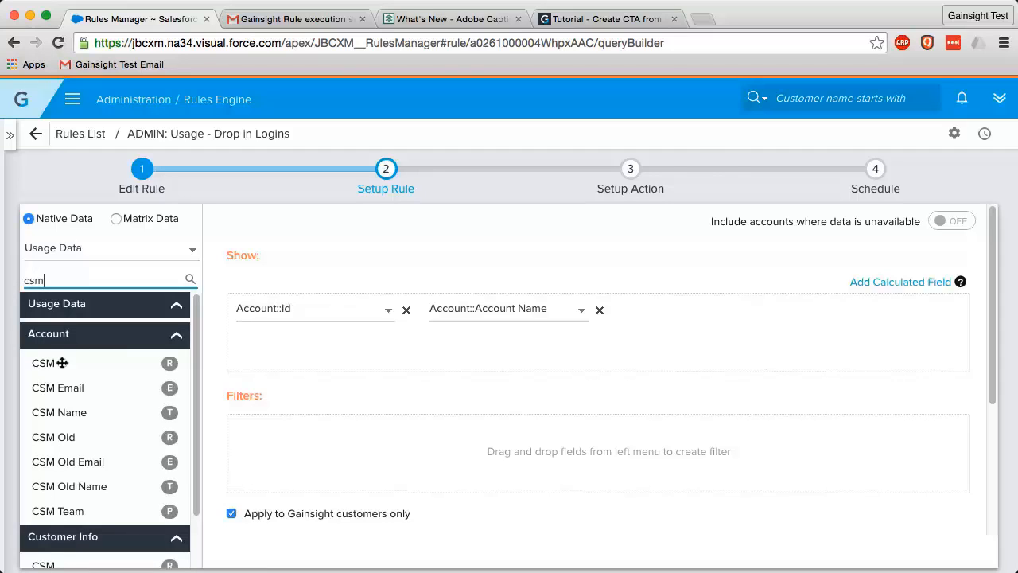
pyautogui.moveTo(64, 362); pyautogui.dragTo(623, 314)
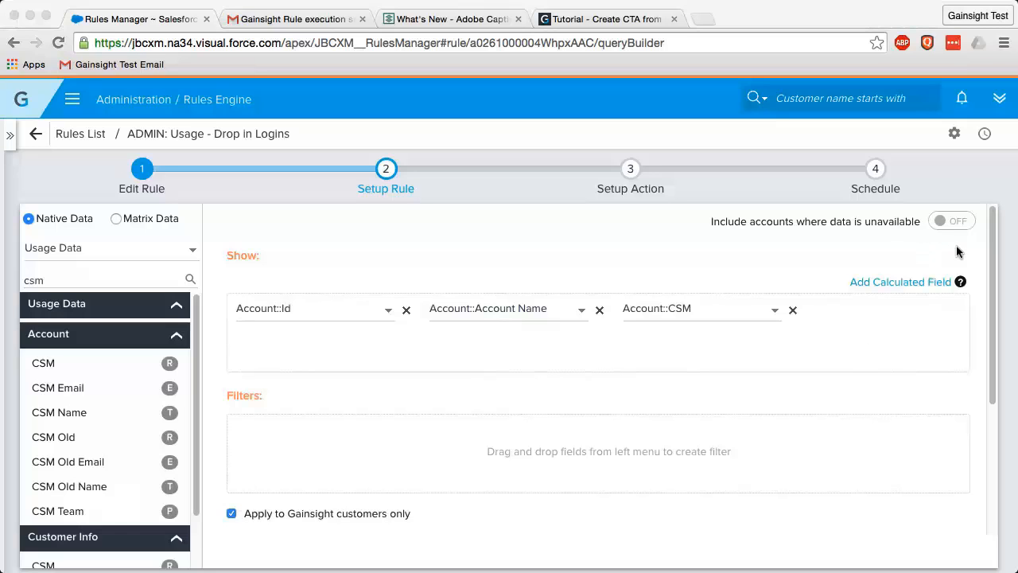
pyautogui.click(883, 284)
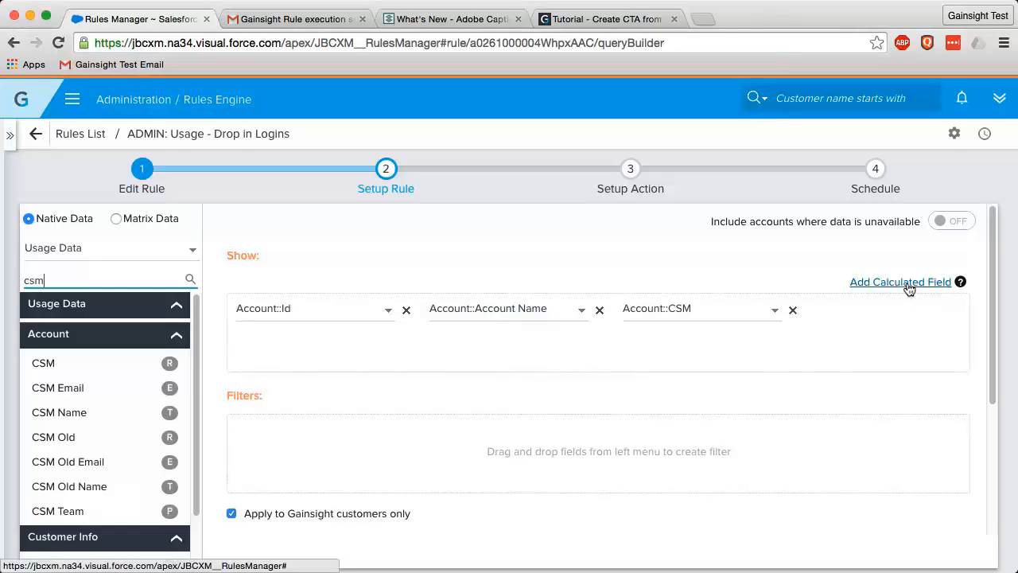
pyautogui.click(884, 284)
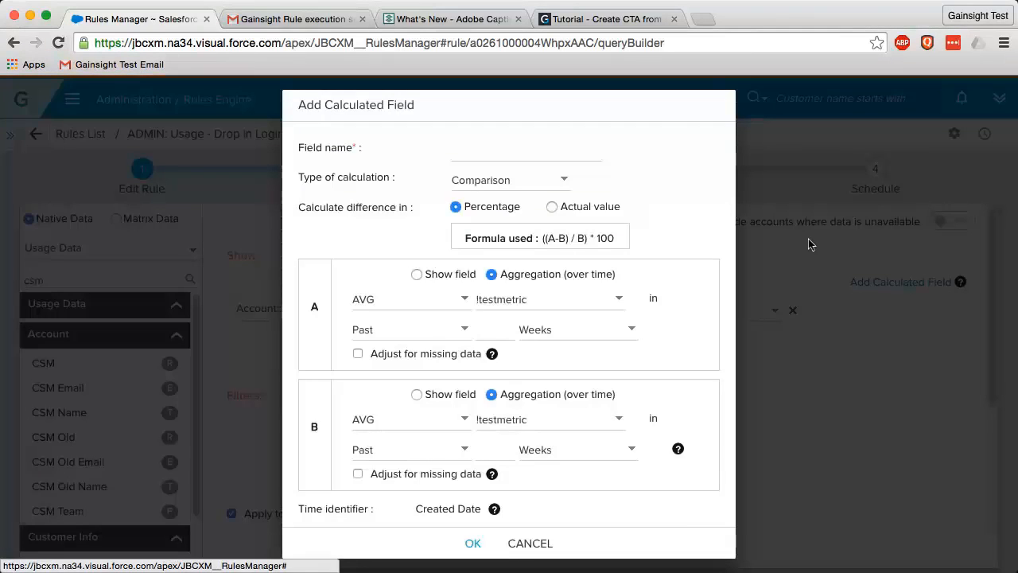
# - Name the calculated field 'Logins over Past 3 Months' and set A to SUM of Logins over 1 week
pyautogui.click(500, 147)
pyautogui.write('Logins over Past 3 Months')
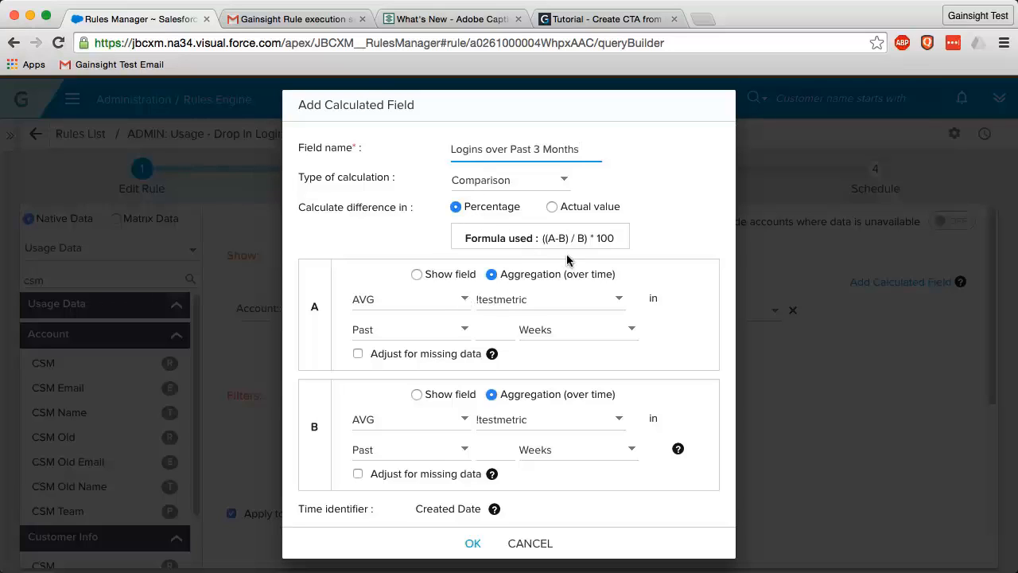
pyautogui.click(468, 298)
pyautogui.click(458, 299)
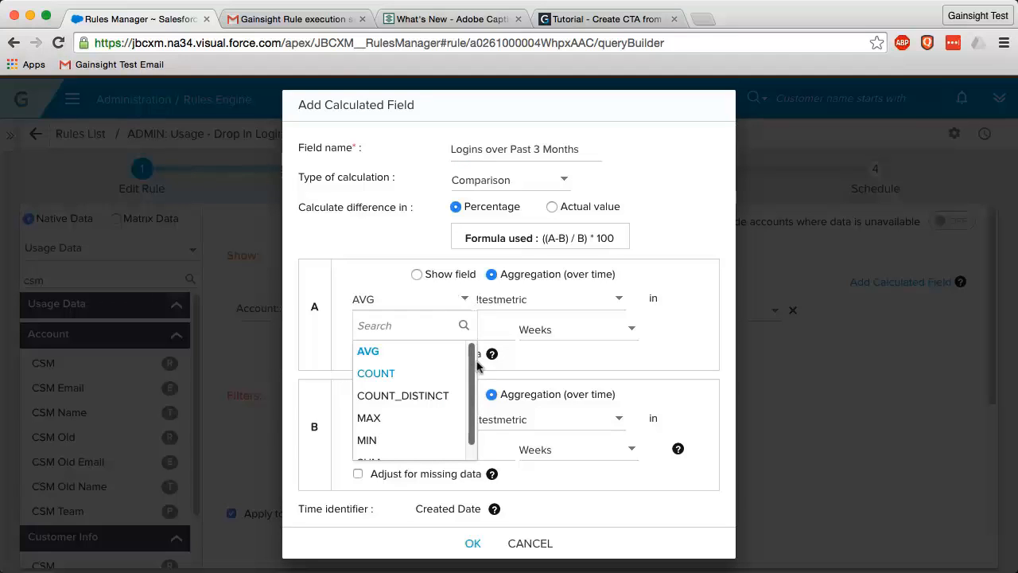
pyautogui.scroll(-2, 412, 454)
pyautogui.click(402, 452)
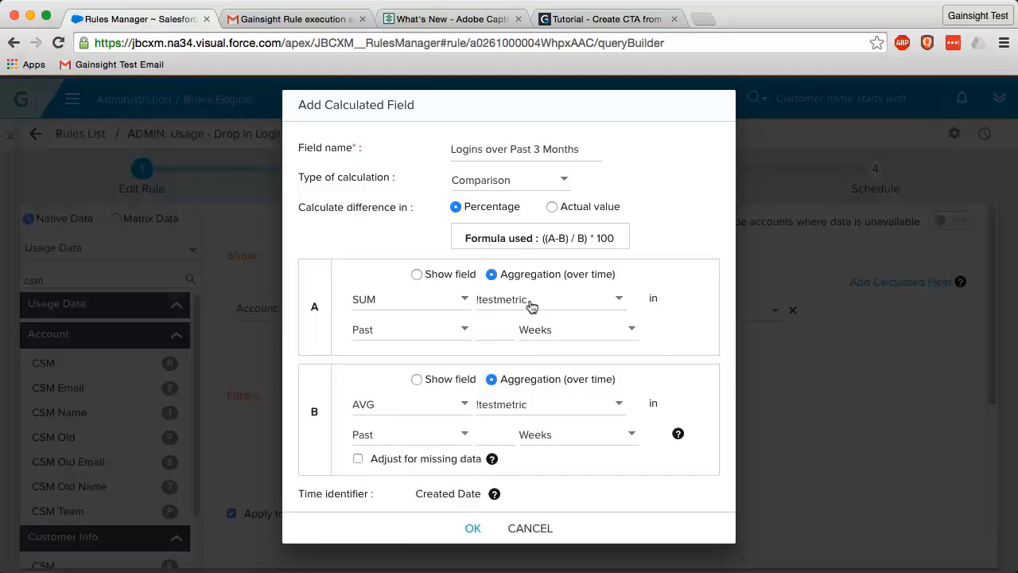
pyautogui.click(531, 304)
pyautogui.click(539, 326)
pyautogui.write('l')
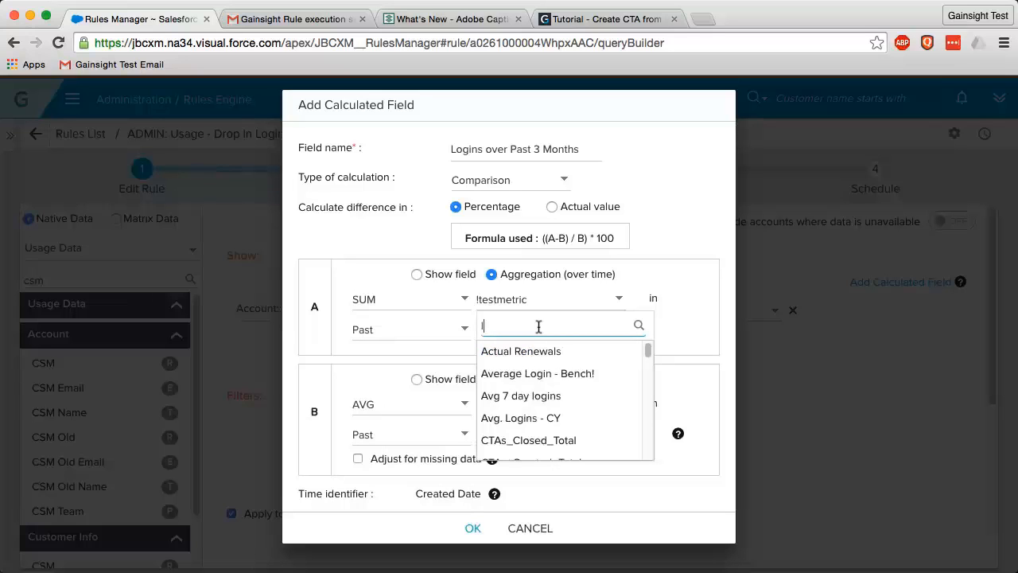
pyautogui.write('ogins')
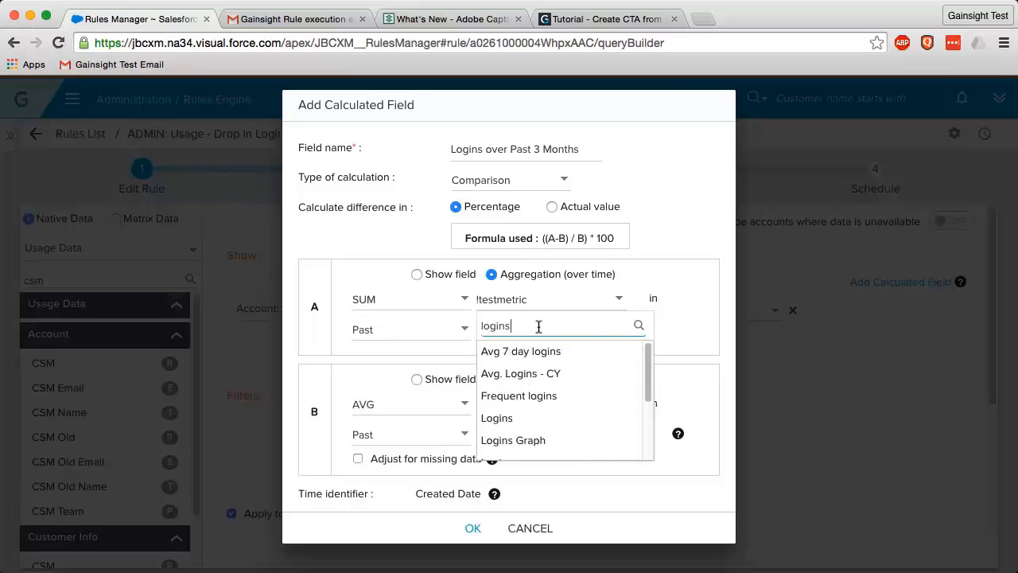
pyautogui.click(530, 420)
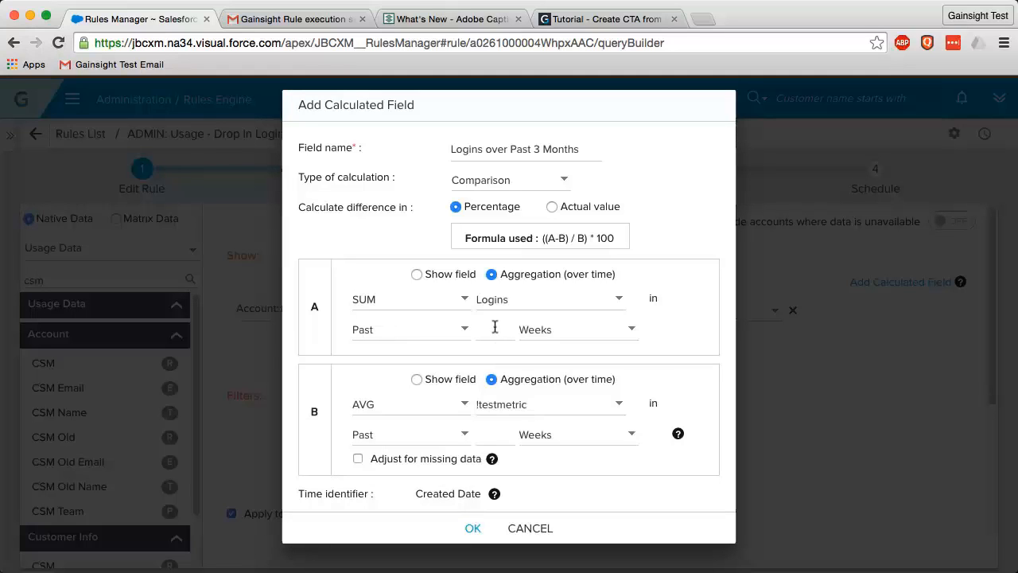
pyautogui.click(493, 327)
pyautogui.write('1')
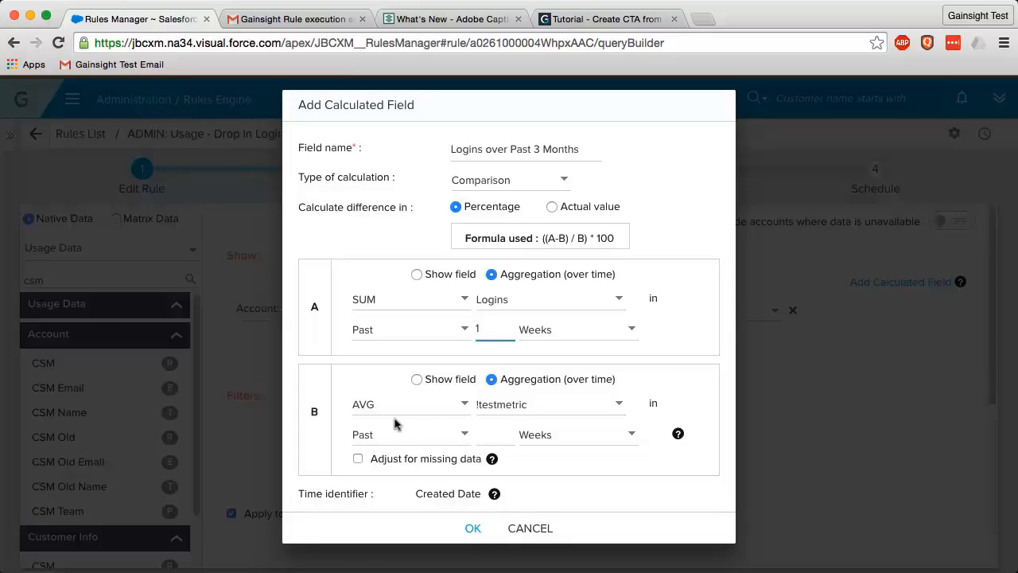
# - Set B to average Logins over the past 3 Months and add the calculated field
pyautogui.click(569, 406)
pyautogui.click(537, 430)
pyautogui.write('logins')
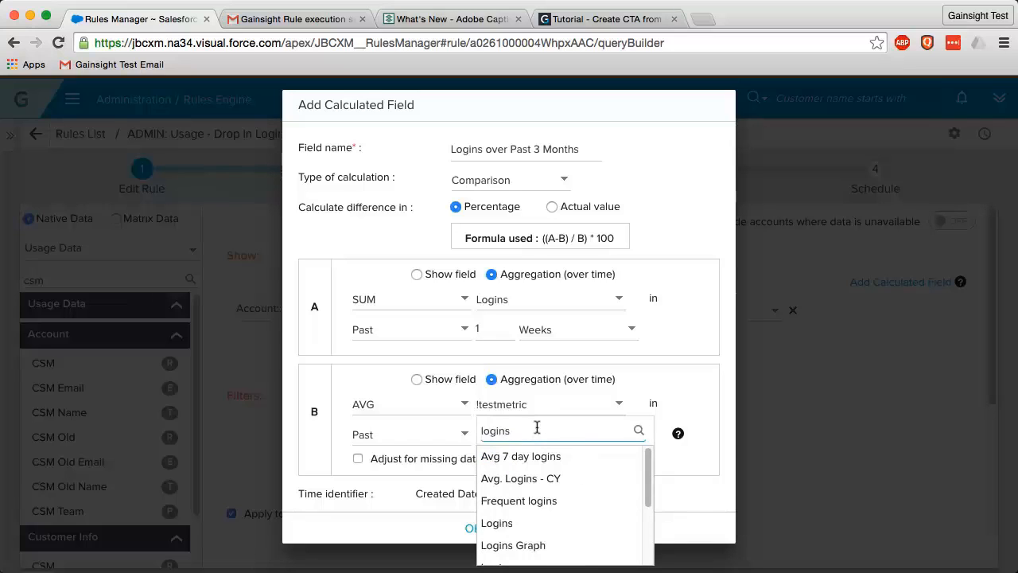
pyautogui.click(546, 525)
pyautogui.click(487, 435)
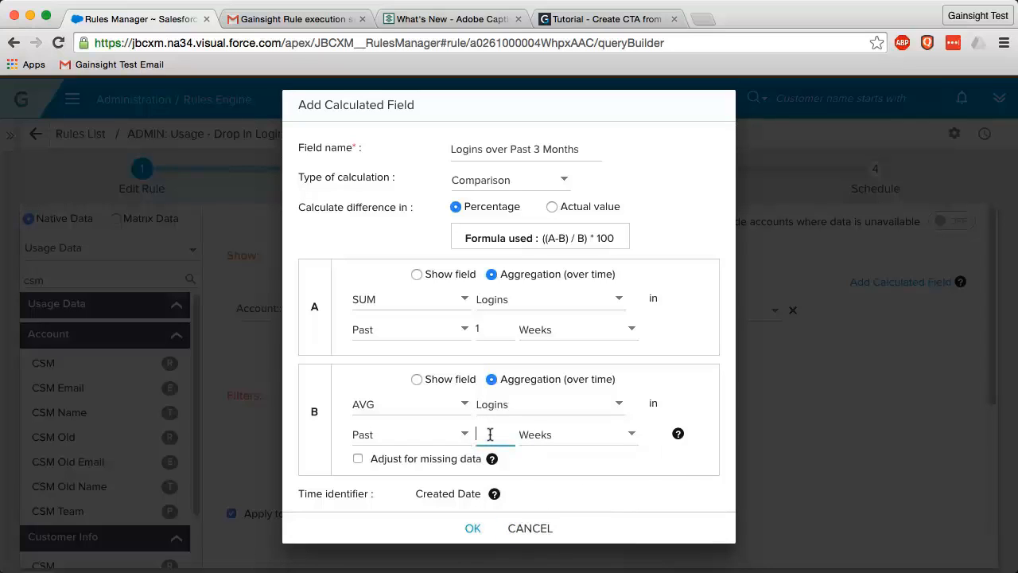
pyautogui.write('3')
pyautogui.click(584, 433)
pyautogui.click(534, 501)
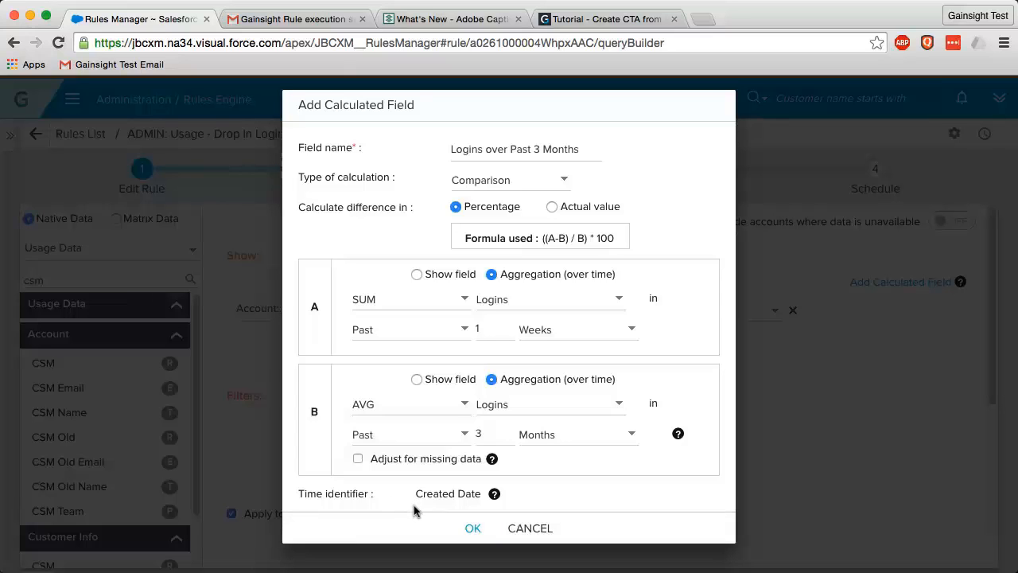
pyautogui.click(473, 529)
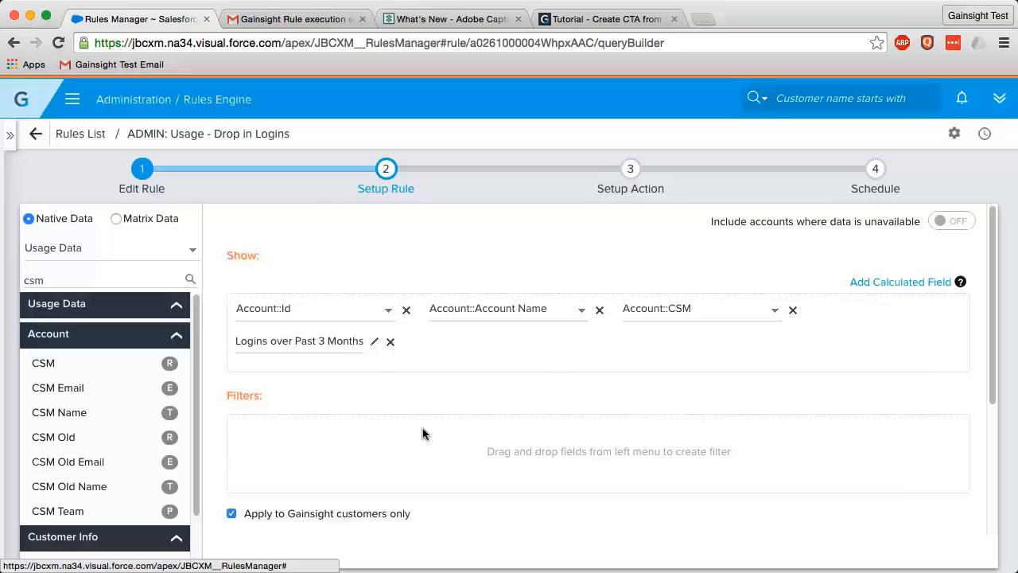
# - Add a Usage Data::Logins filter set to 'not equal to' with its value checkbox ticked
pyautogui.scroll(-1, 422, 434)
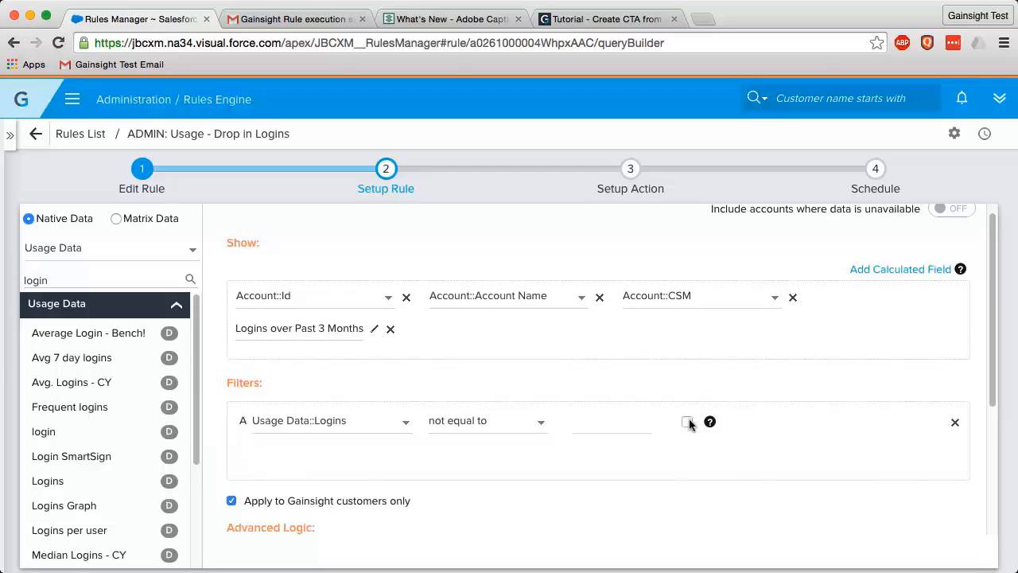
pyautogui.click(689, 422)
pyautogui.scroll(-3, 660, 454)
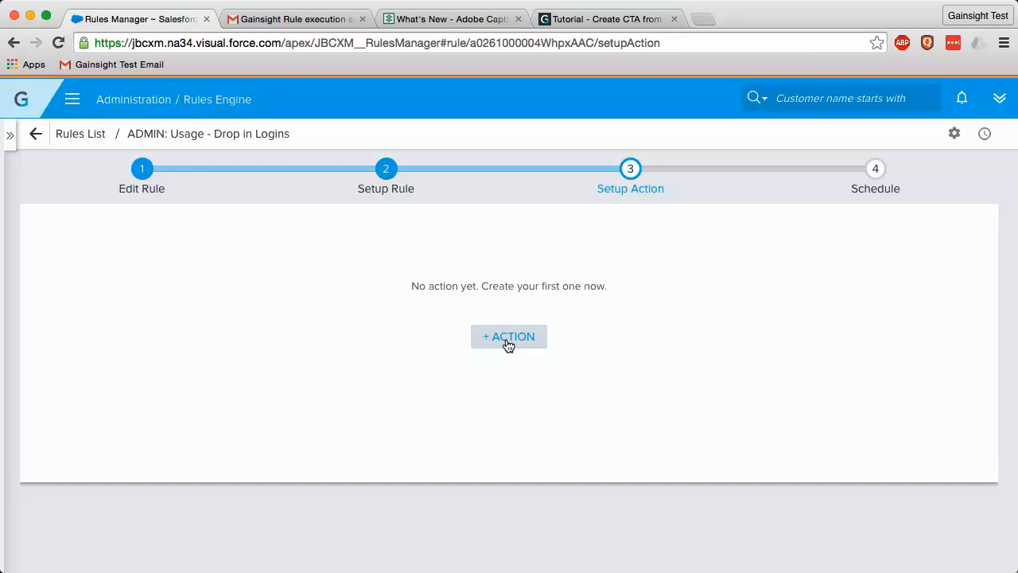
# - Add a Call To Action action to the rule and name it 'Drop in Logins'
pyautogui.click(508, 338)
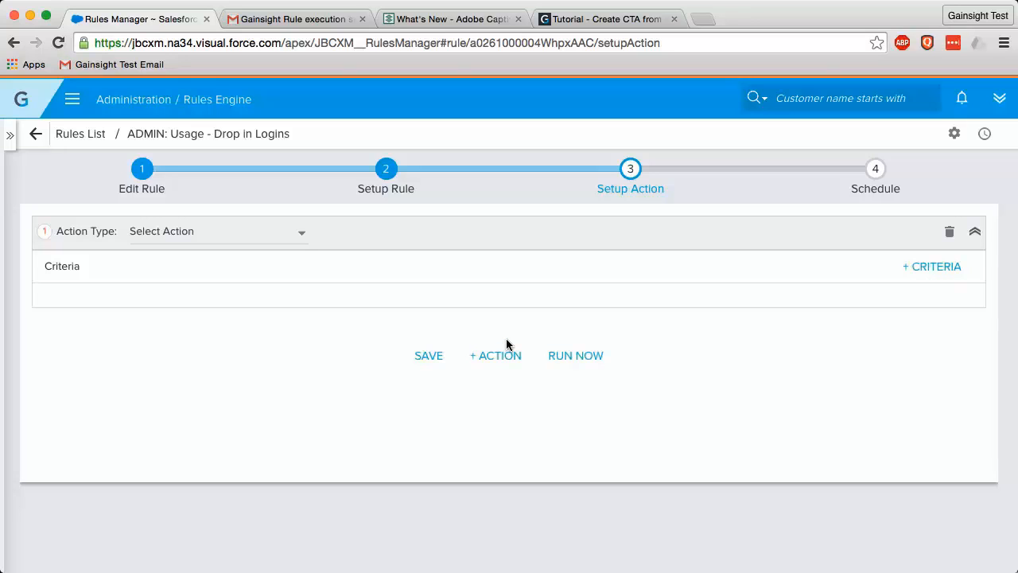
pyautogui.click(203, 239)
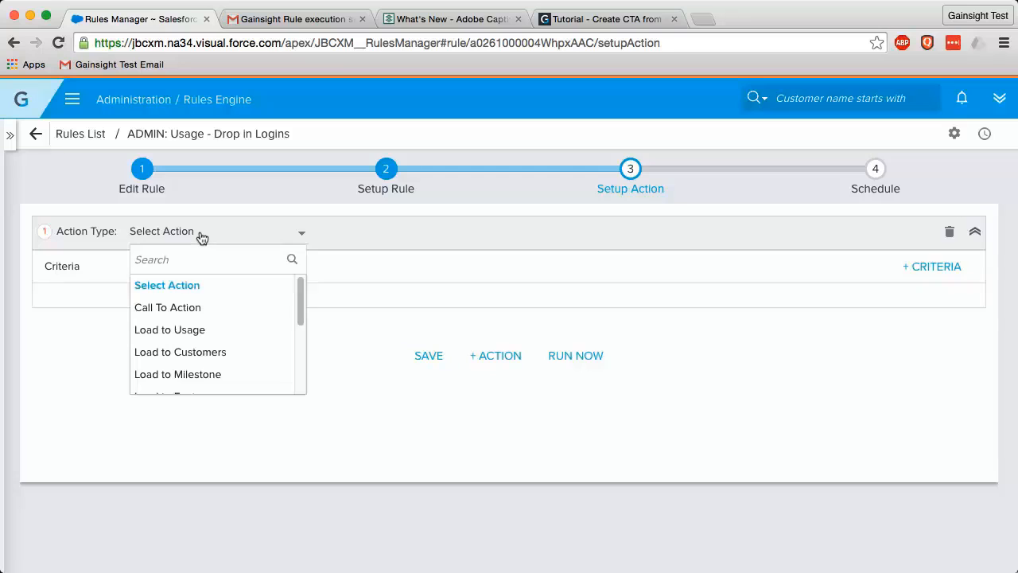
pyautogui.click(204, 311)
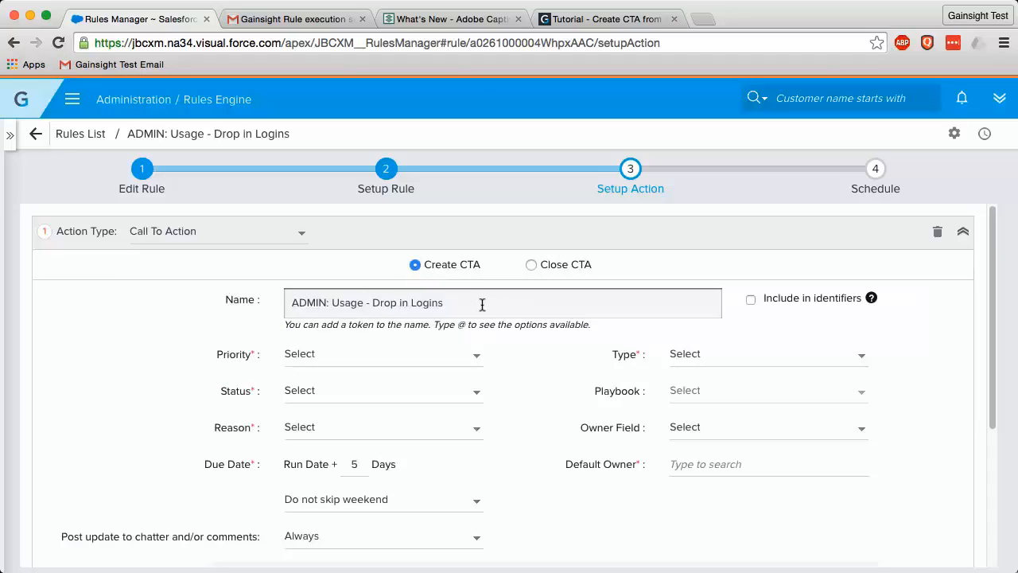
pyautogui.moveTo(482, 305); pyautogui.dragTo(275, 301)
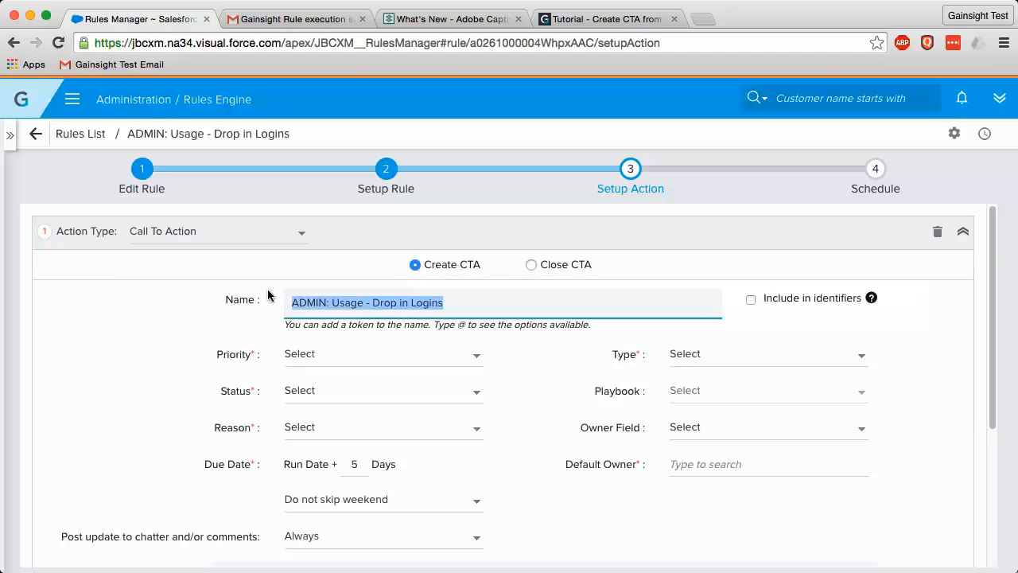
pyautogui.write('D')
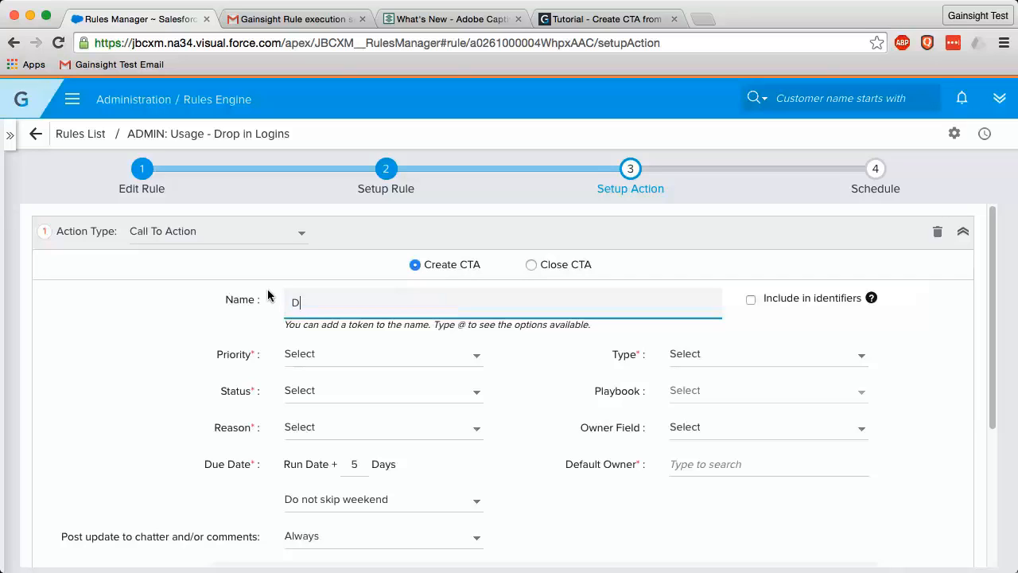
pyautogui.write('rop in Logins')
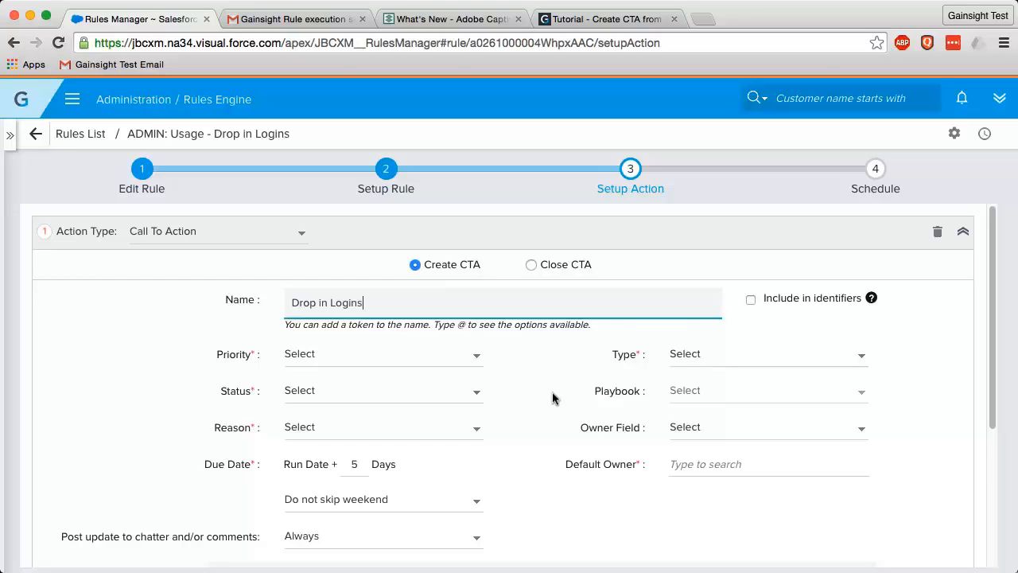
# - Set the CTA to High priority, New status, Other reason and Event type
pyautogui.click(474, 357)
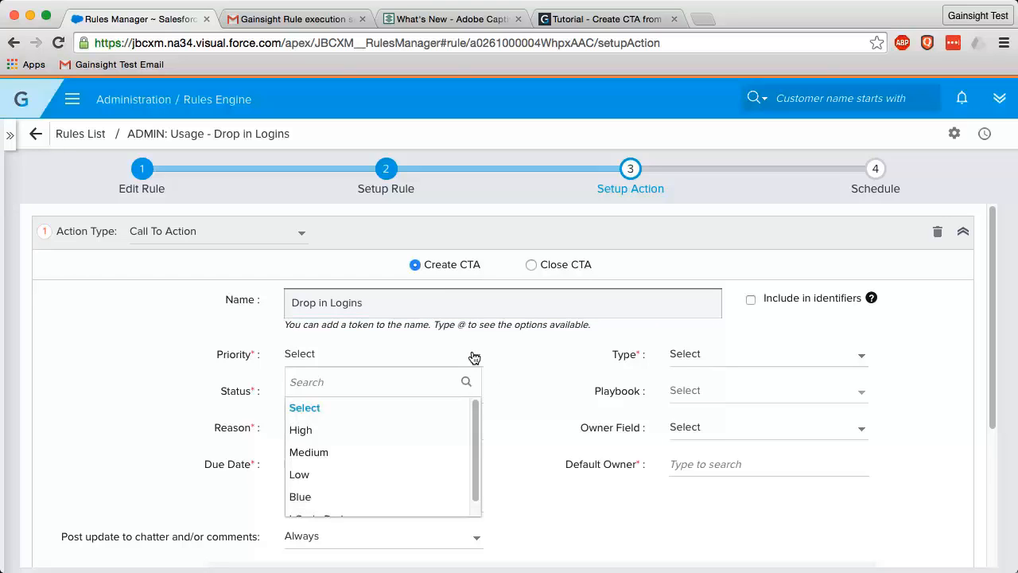
pyautogui.click(318, 431)
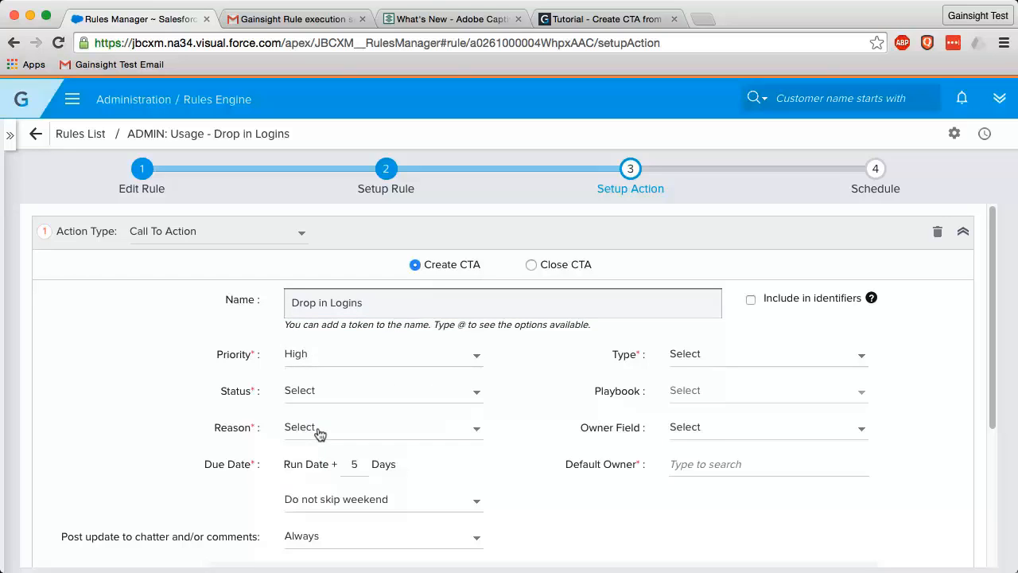
pyautogui.click(345, 393)
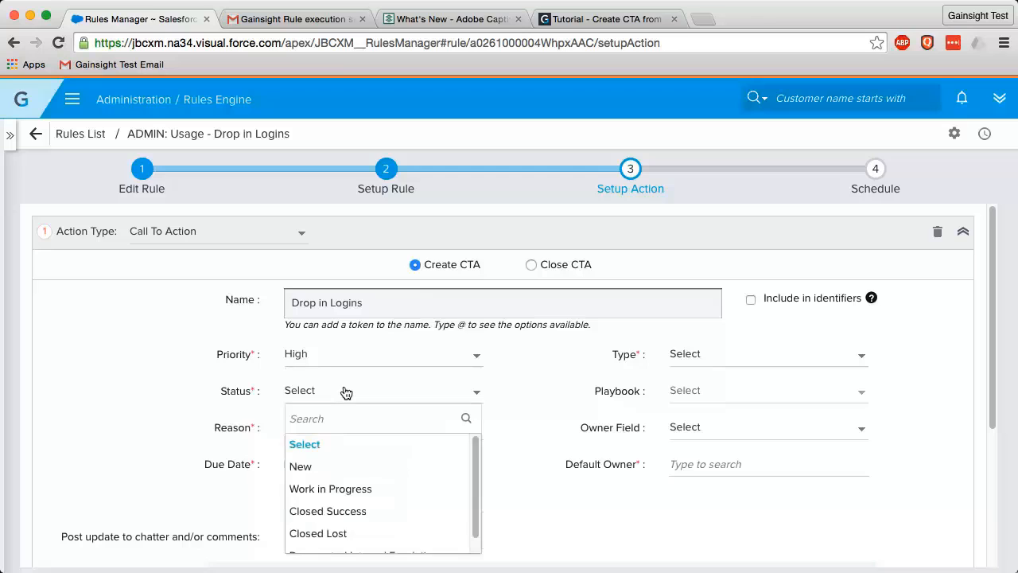
pyautogui.click(301, 468)
pyautogui.click(335, 431)
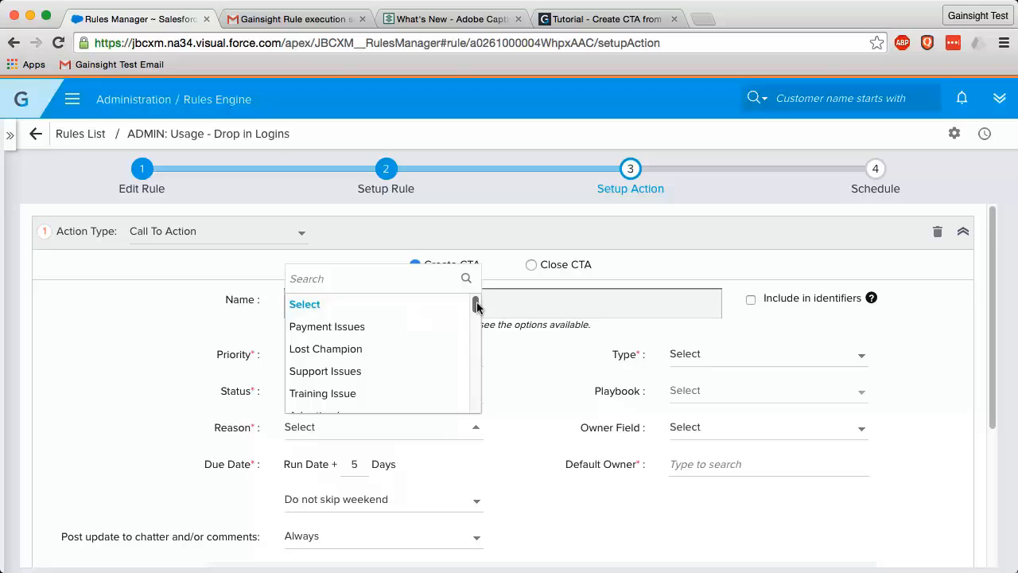
pyautogui.moveTo(478, 307); pyautogui.dragTo(475, 400)
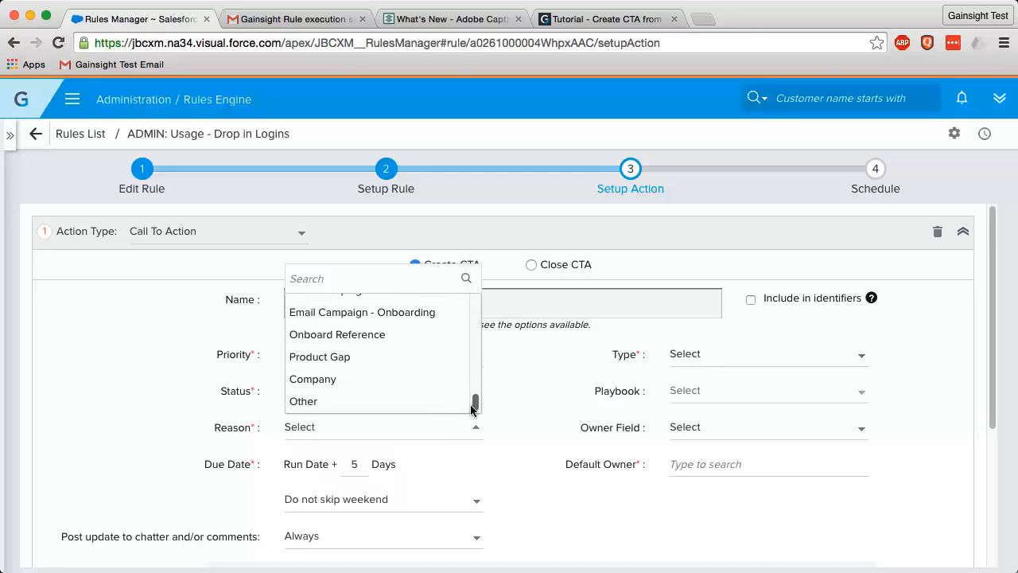
pyautogui.click(418, 409)
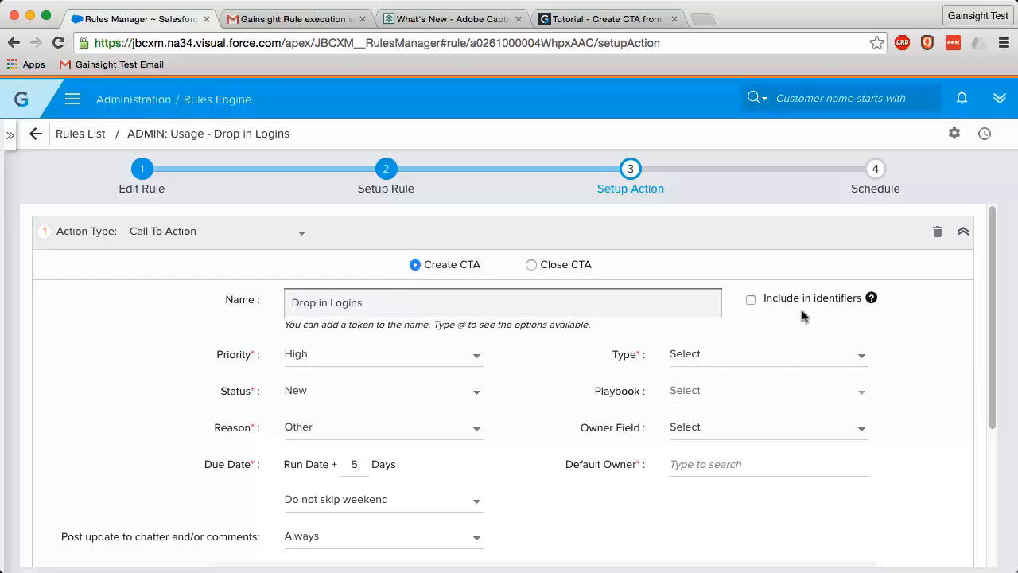
pyautogui.click(783, 357)
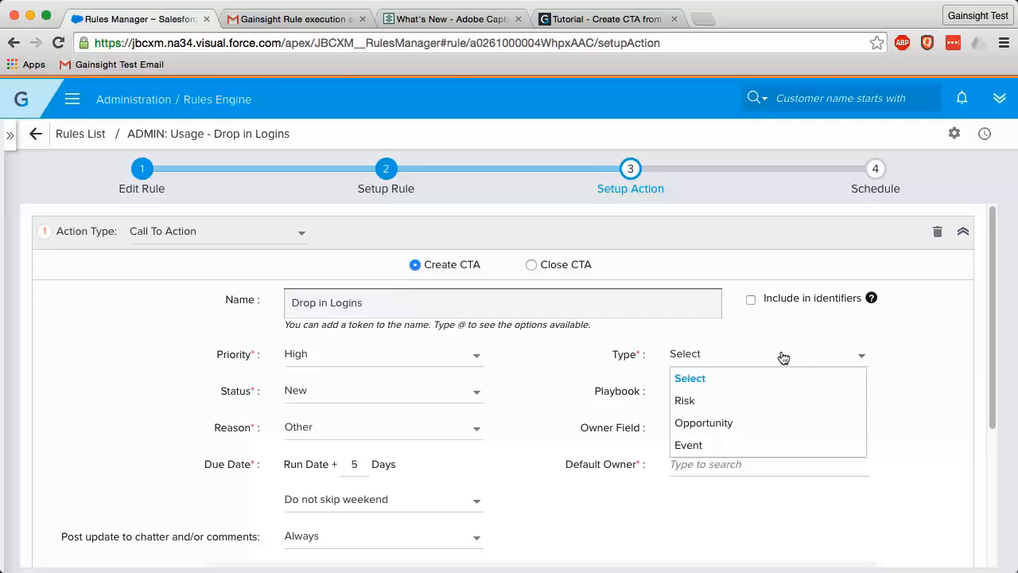
pyautogui.click(706, 445)
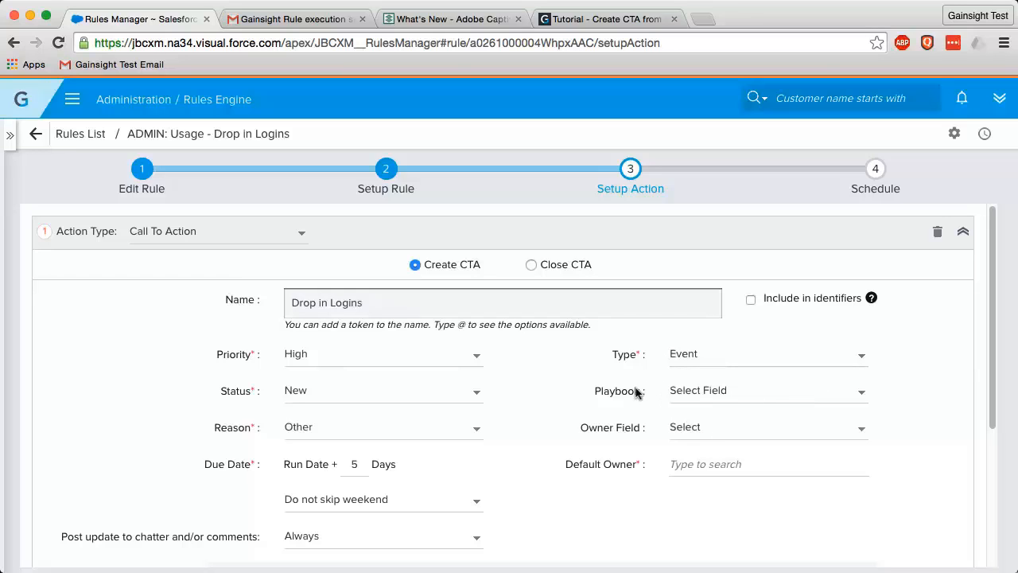
# - Use Account::CSM as the CTA owner field and choose a default owner user
pyautogui.click(863, 430)
pyautogui.moveTo(861, 311); pyautogui.dragTo(861, 377)
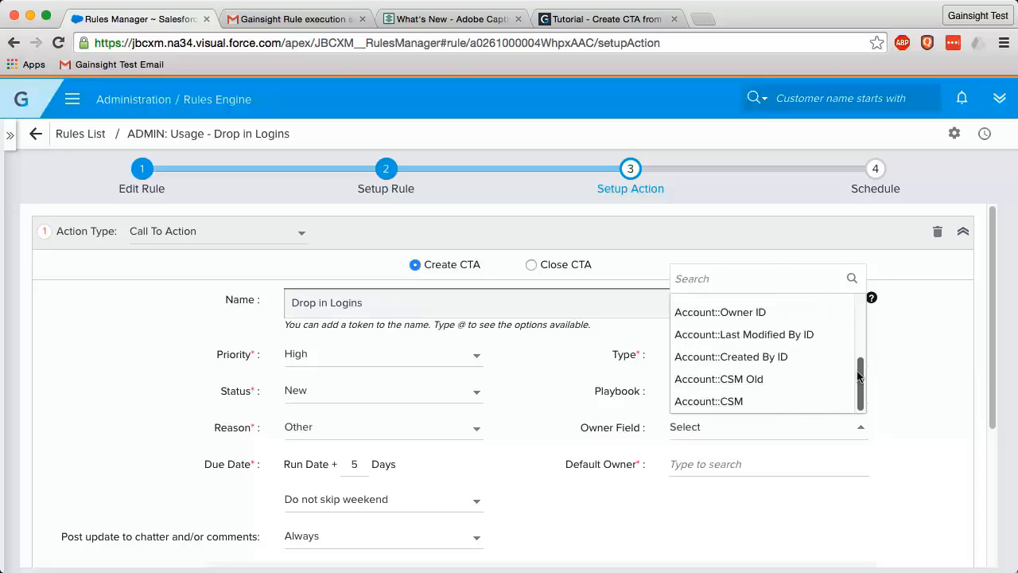
pyautogui.click(785, 404)
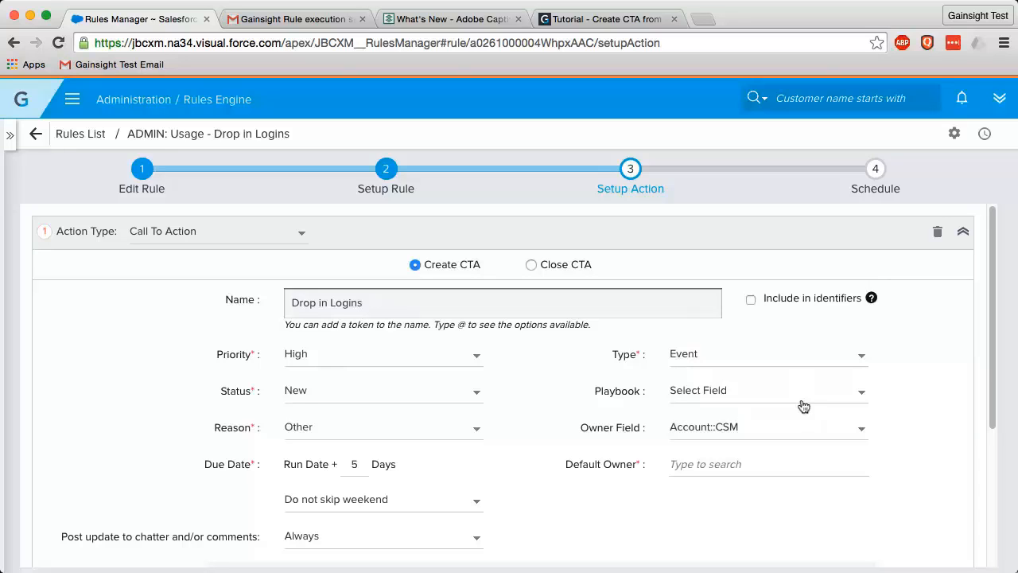
pyautogui.click(752, 466)
pyautogui.write('Dave')
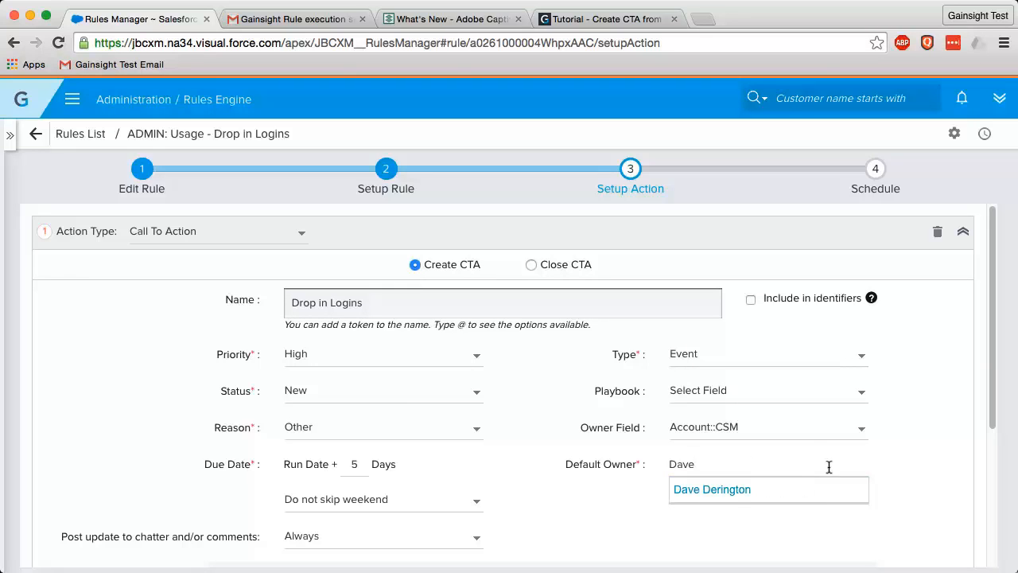
pyautogui.click(737, 489)
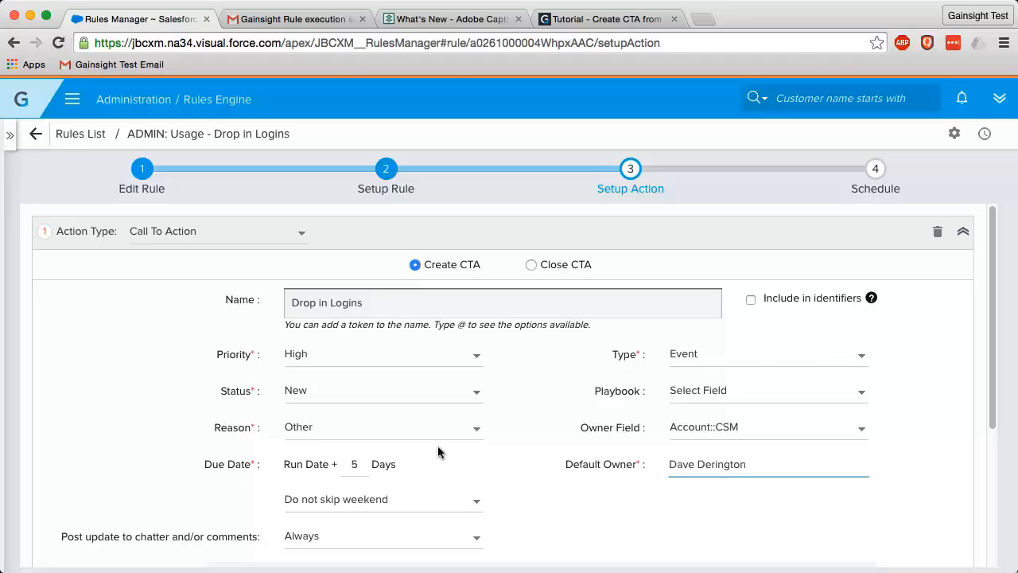
# - Extend the CTA name to 'Drop in Logins for ${Account::Account Name}'
pyautogui.scroll(-1, 515, 482)
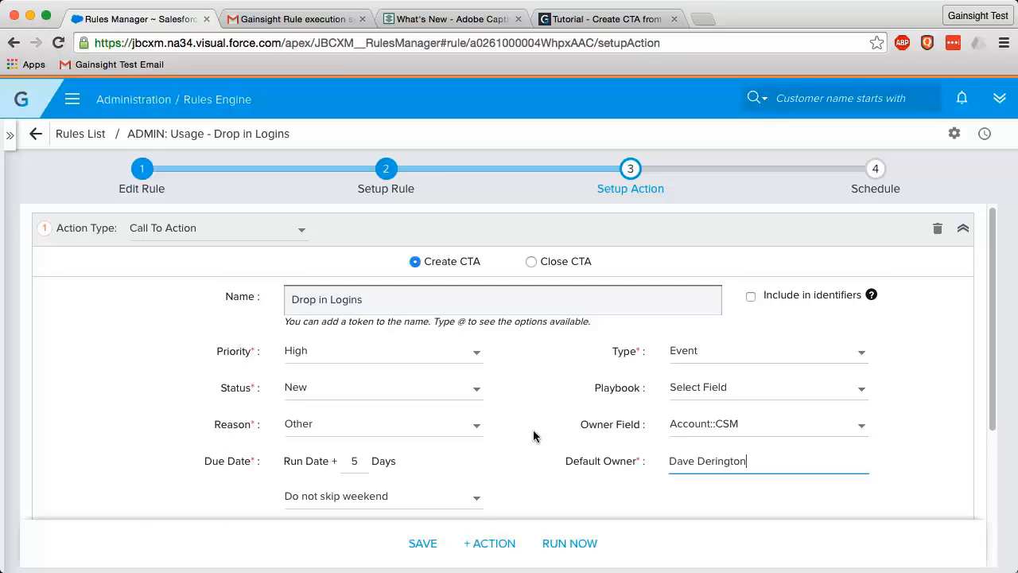
pyautogui.click(382, 296)
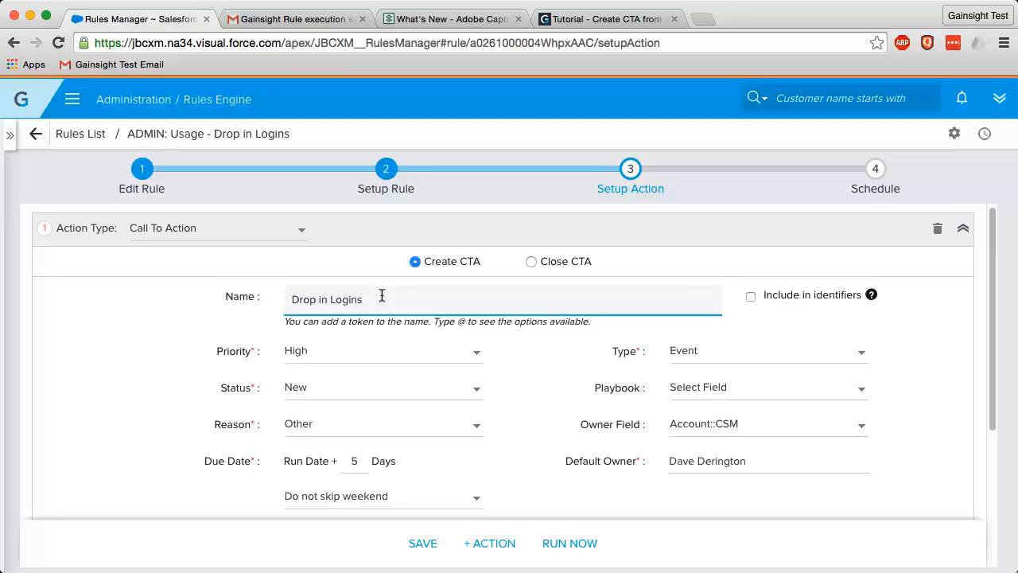
pyautogui.write('for @')
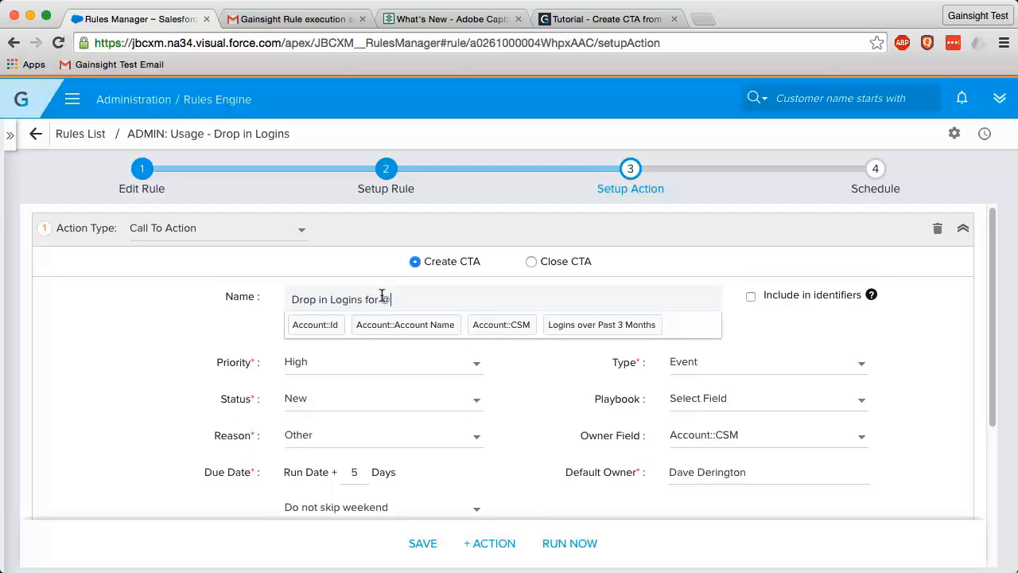
pyautogui.click(407, 324)
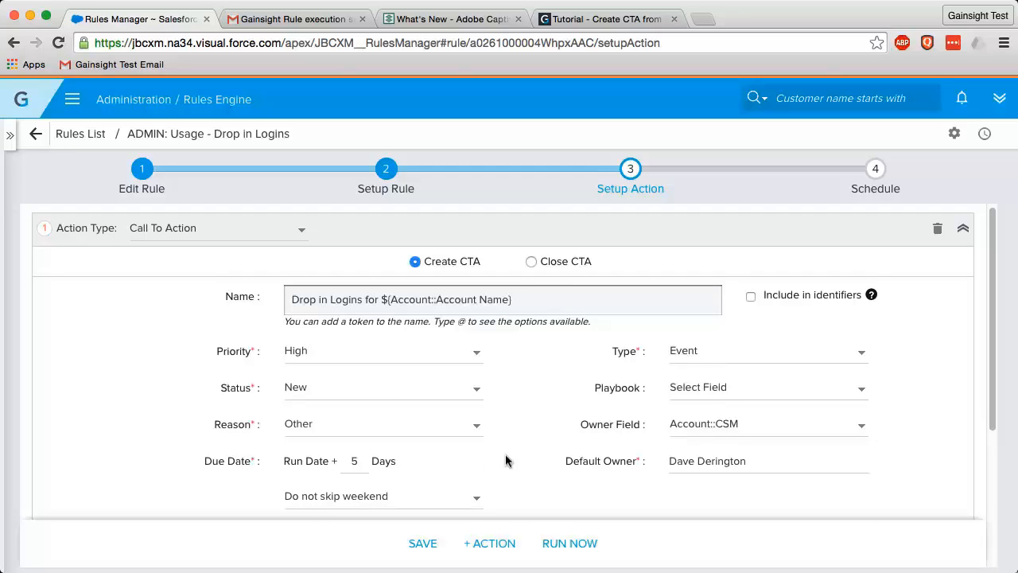
# - Try a comment with the Account::CSM token, delete it, and save the CTA action
pyautogui.scroll(-2, 509, 460)
pyautogui.scroll(-1, 502, 459)
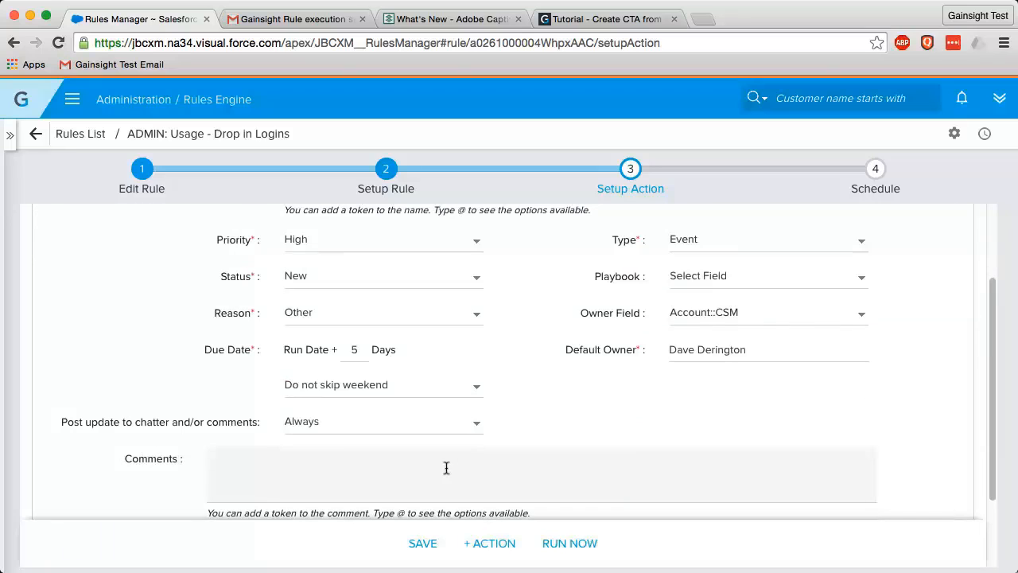
pyautogui.click(446, 467)
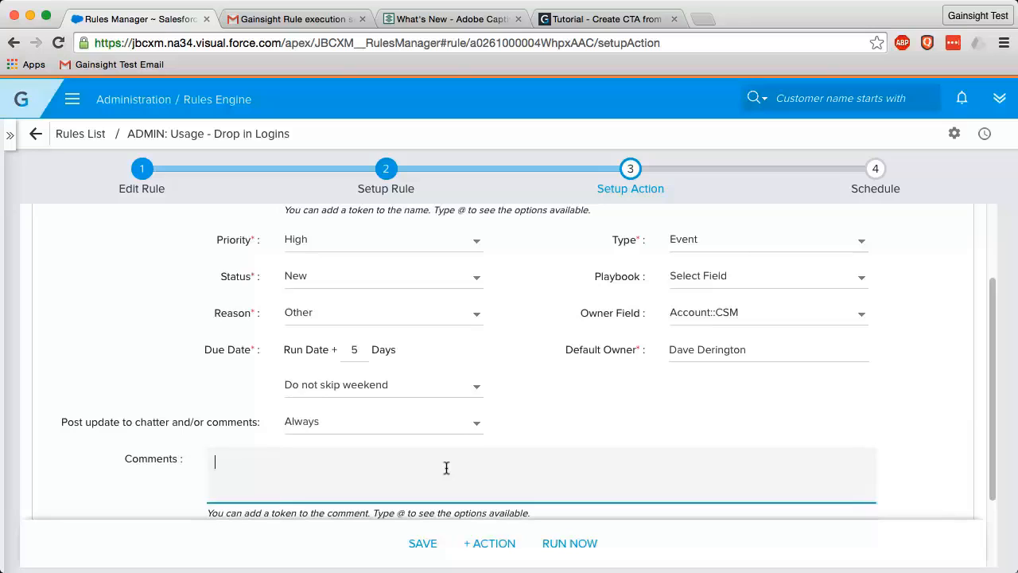
pyautogui.write('This is my desc')
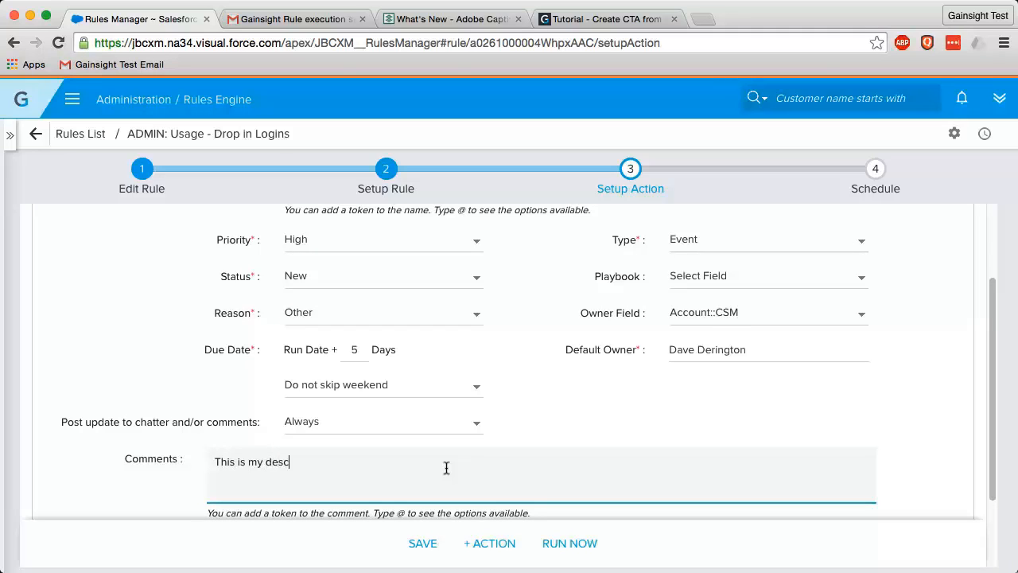
pyautogui.write('riptinon @')
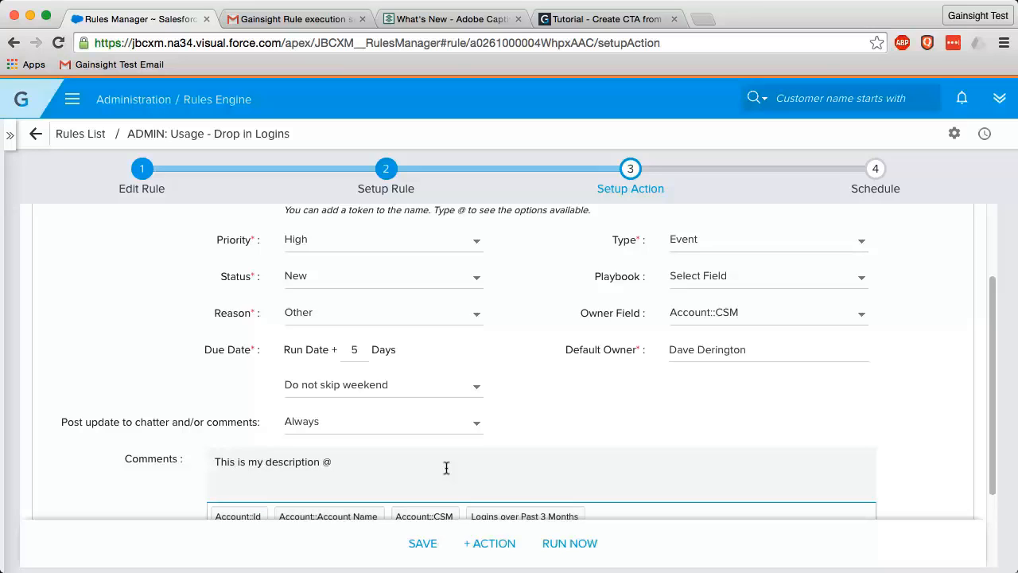
pyautogui.click(446, 517)
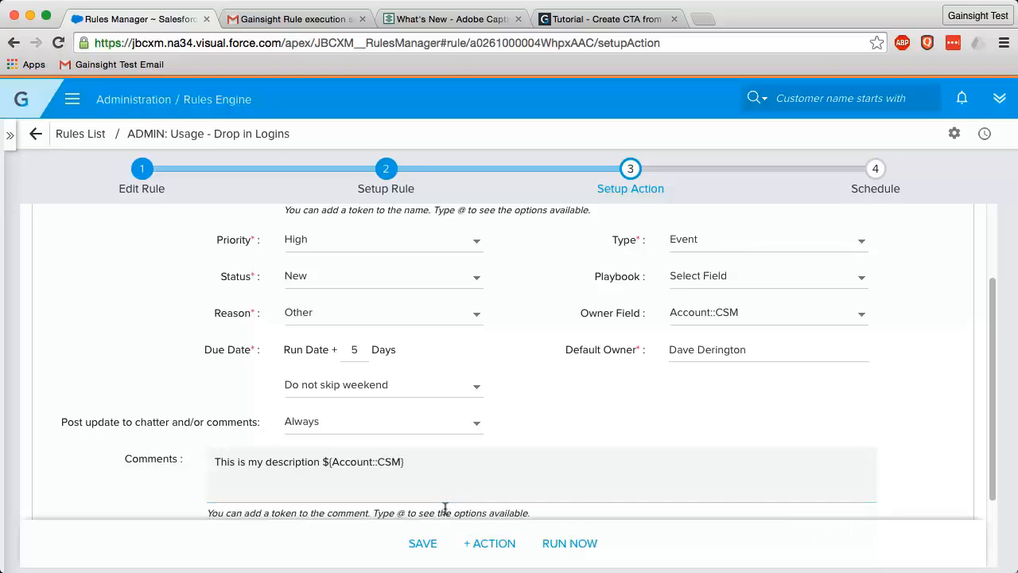
pyautogui.moveTo(436, 457); pyautogui.dragTo(191, 458)
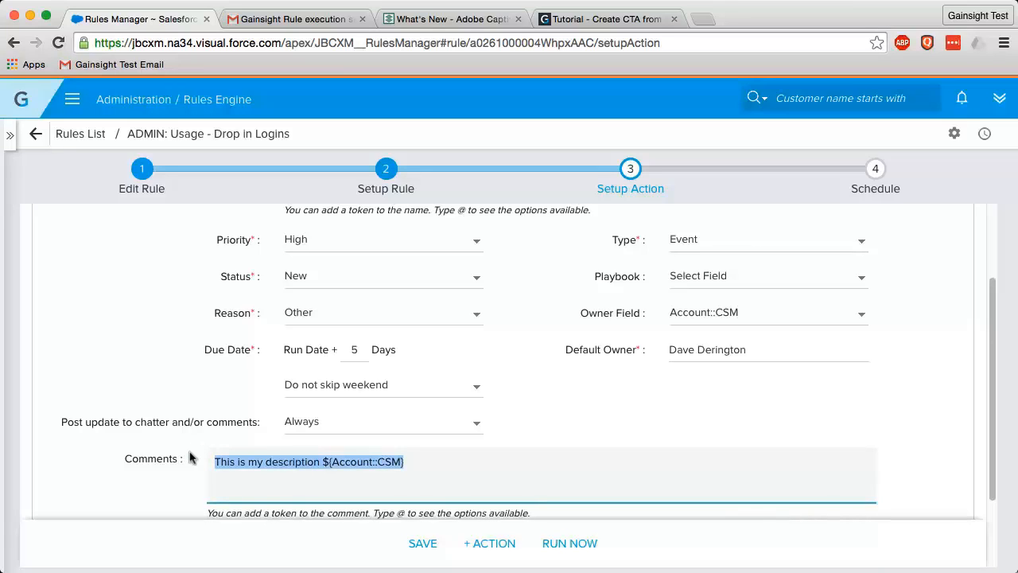
pyautogui.press('BackSpace')
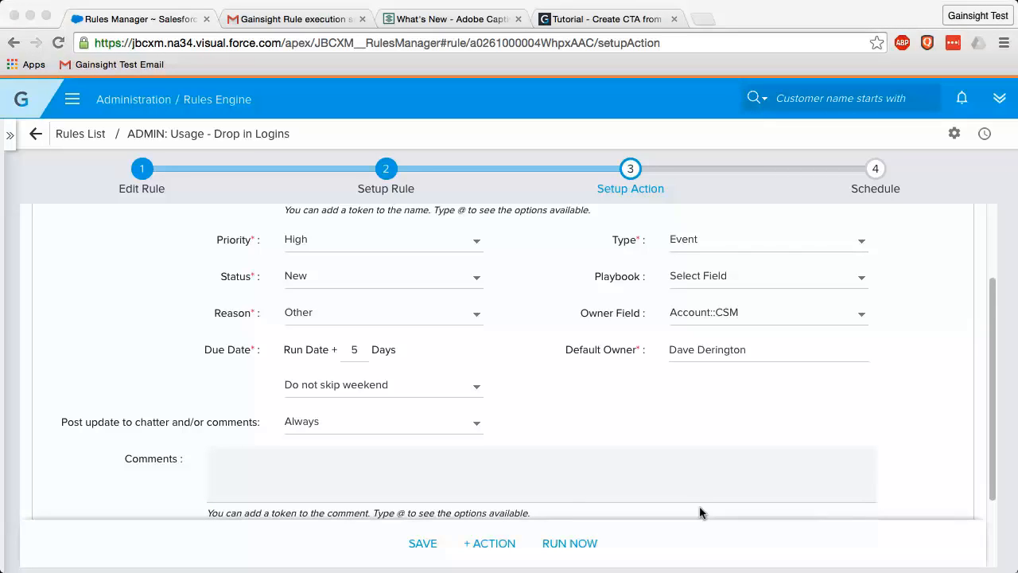
pyautogui.scroll(-1, 625, 443)
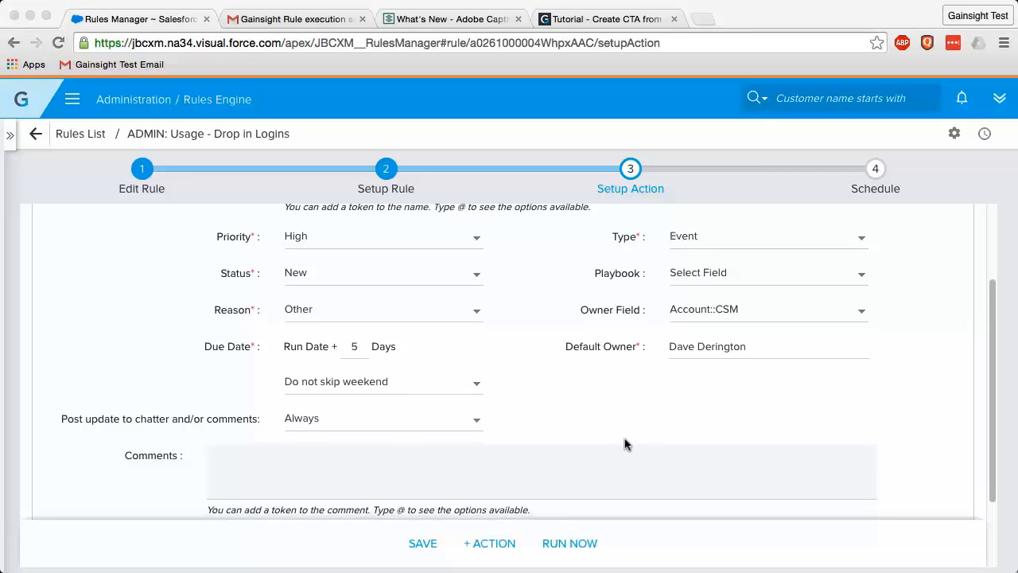
pyautogui.click(424, 543)
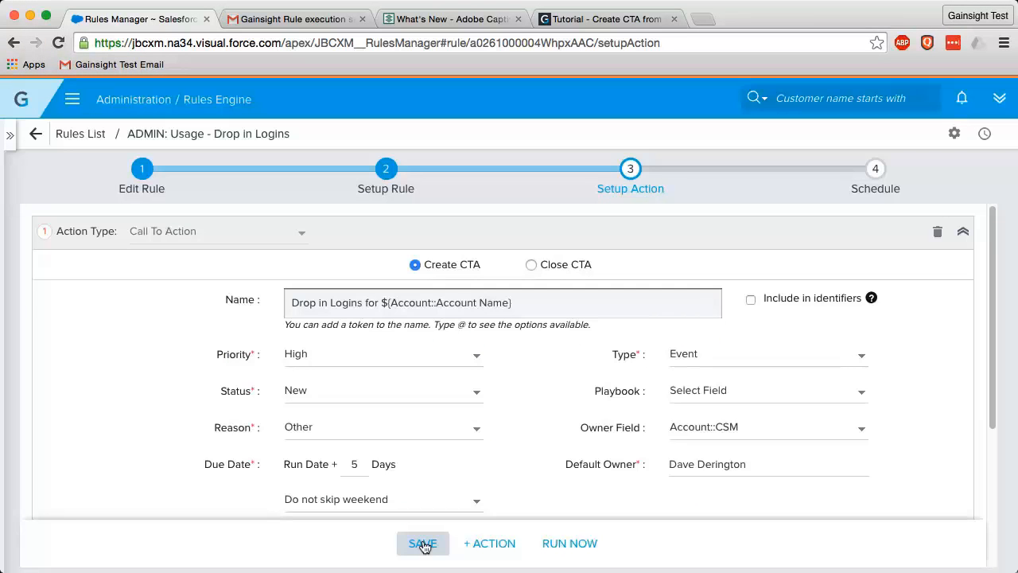
# - Save the Drop in Logins rule with its Create CTA action due 5 days after run date
pyautogui.scroll(-1, 678, 439)
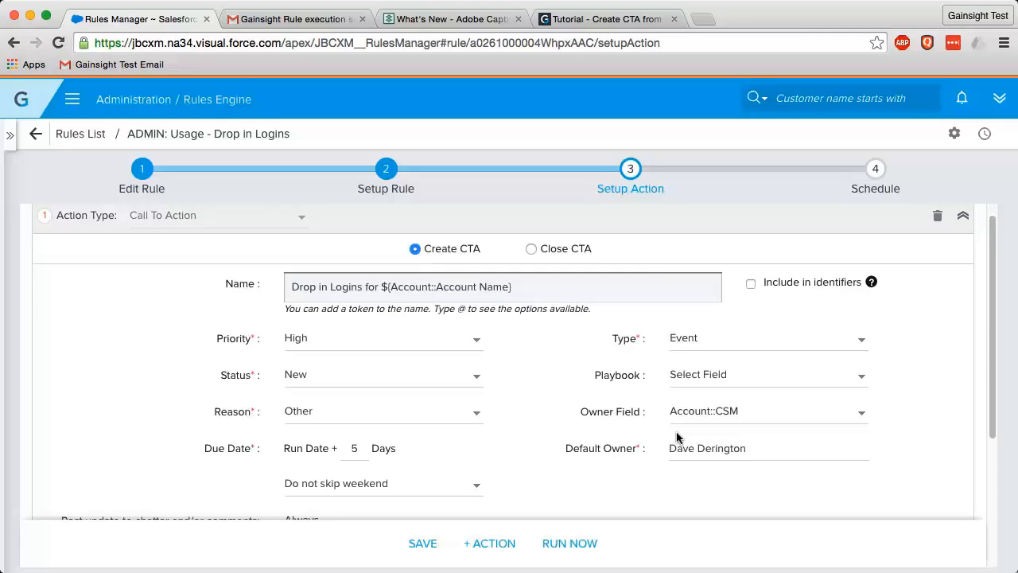
pyautogui.scroll(-2, 712, 406)
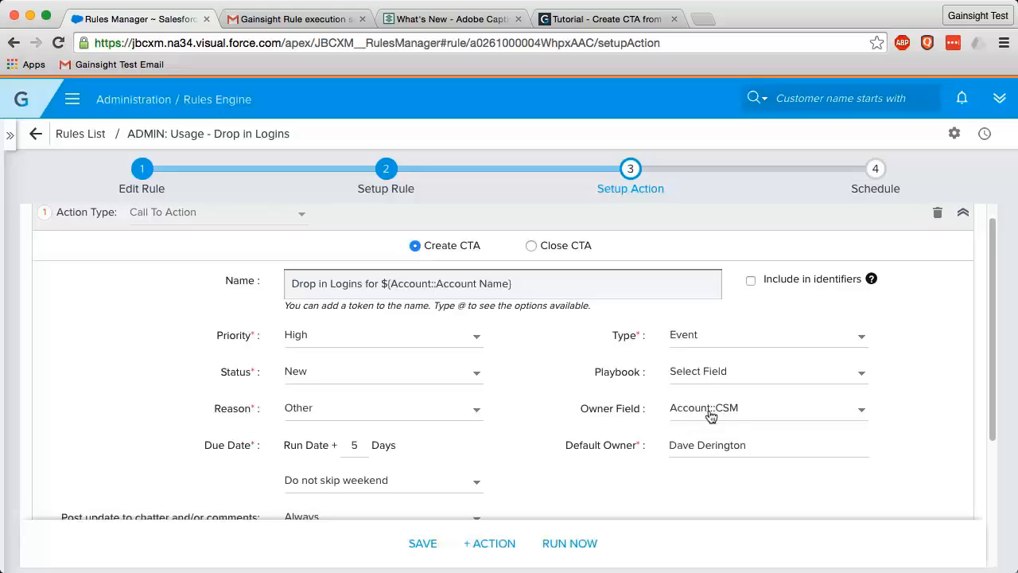
pyautogui.click(575, 545)
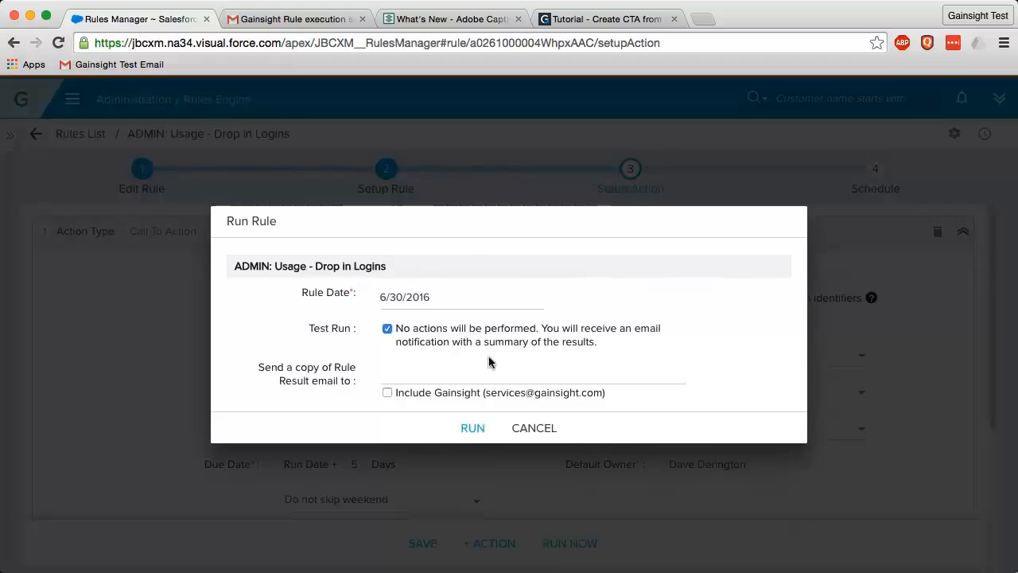
pyautogui.click(533, 434)
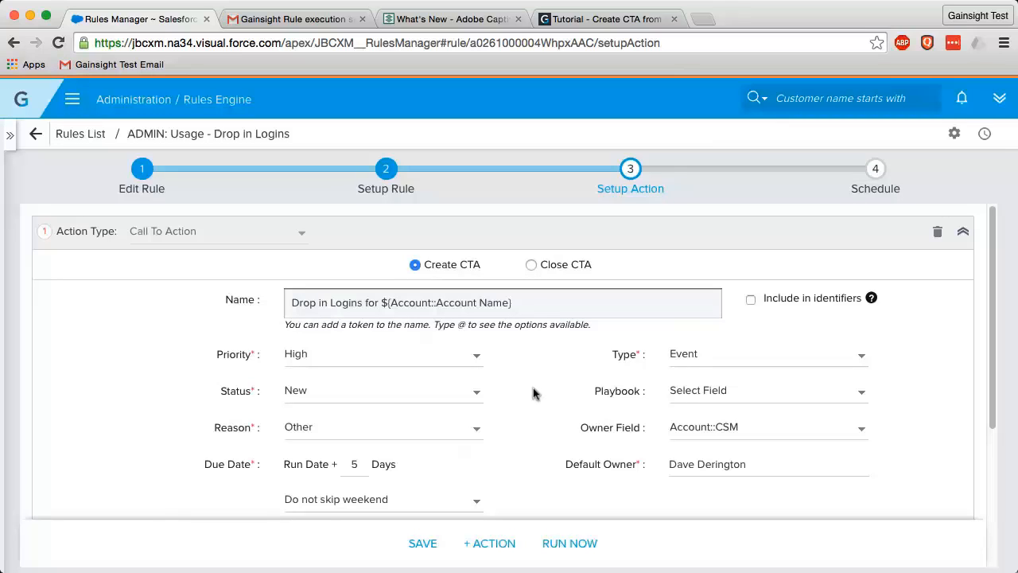
pyautogui.click(422, 544)
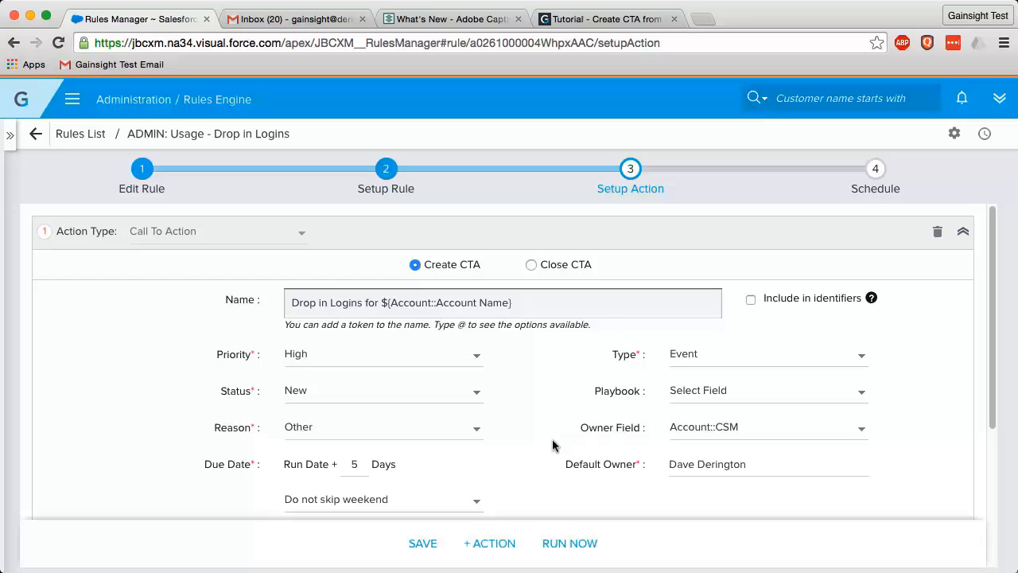
# - Queue a test run for 6/30/2016 with Test Run on and Include Gainsight left unchecked
pyautogui.click(552, 550)
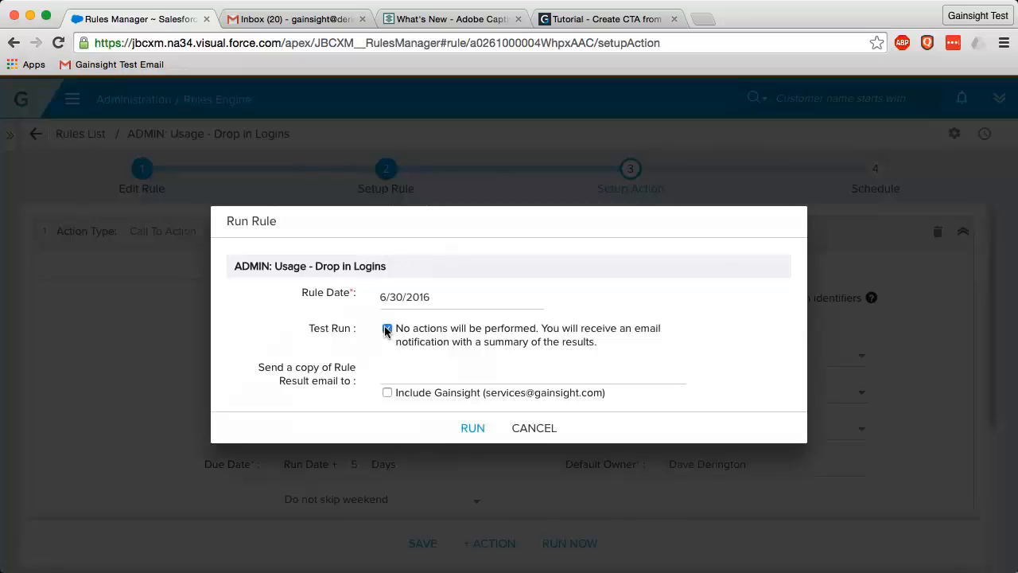
pyautogui.click(388, 393)
pyautogui.click(387, 393)
pyautogui.click(471, 430)
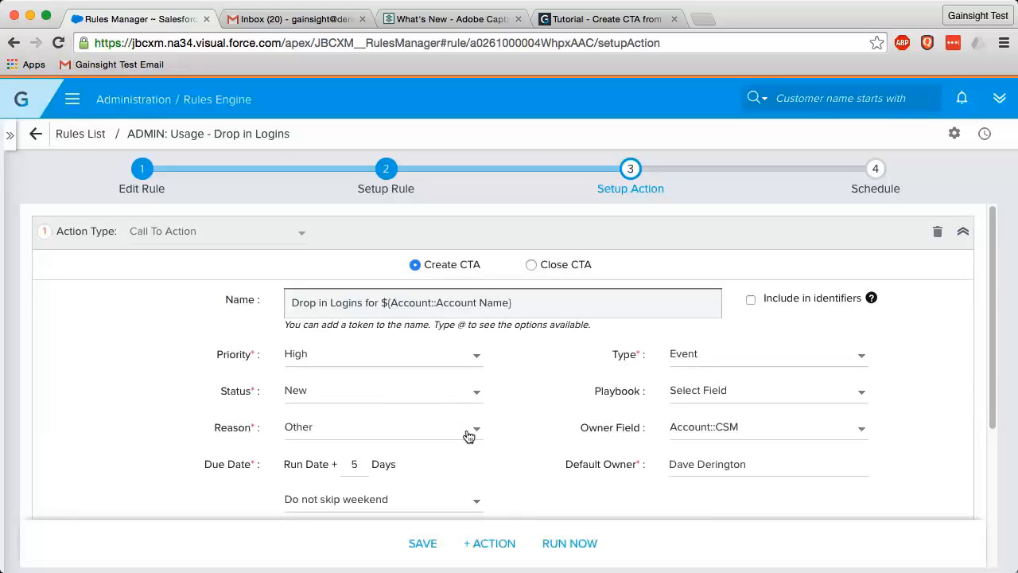
# - Open the rule execution email's ADMIN__Usage_-_Drop_in_Logins.xlsx attachment in Google Sheets
pyautogui.click(294, 21)
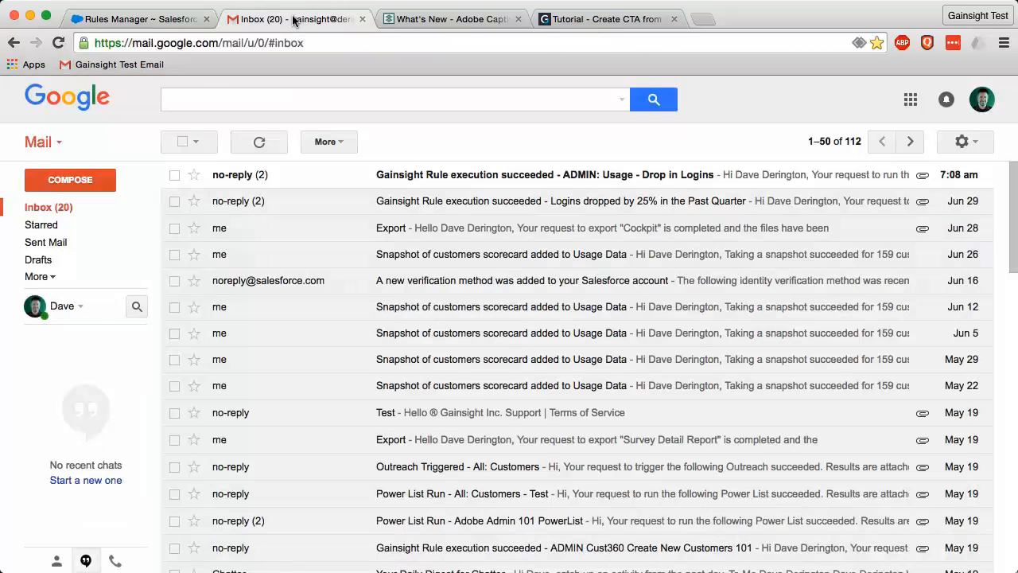
pyautogui.click(440, 182)
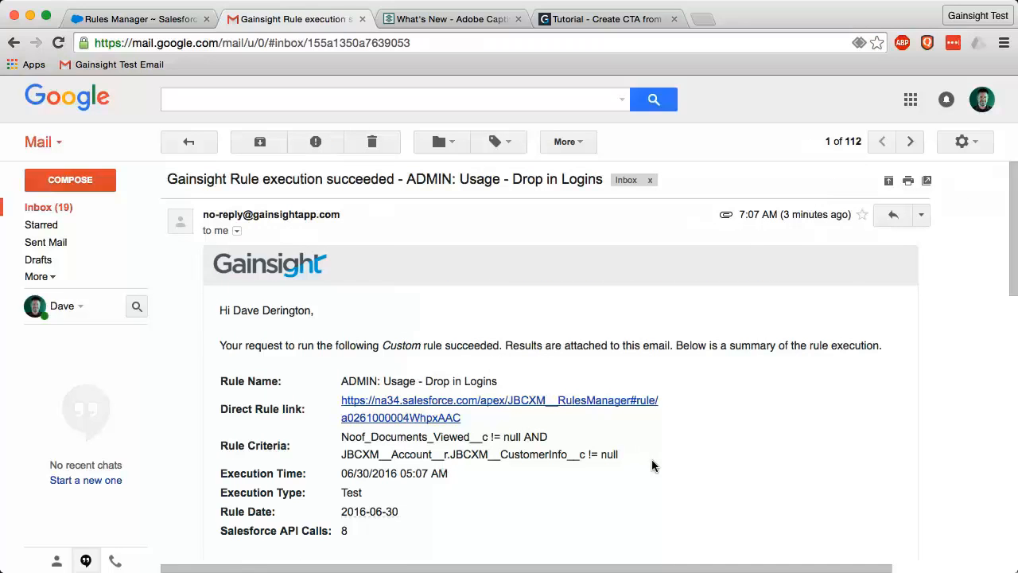
pyautogui.scroll(-1, 652, 464)
pyautogui.scroll(-6, 652, 466)
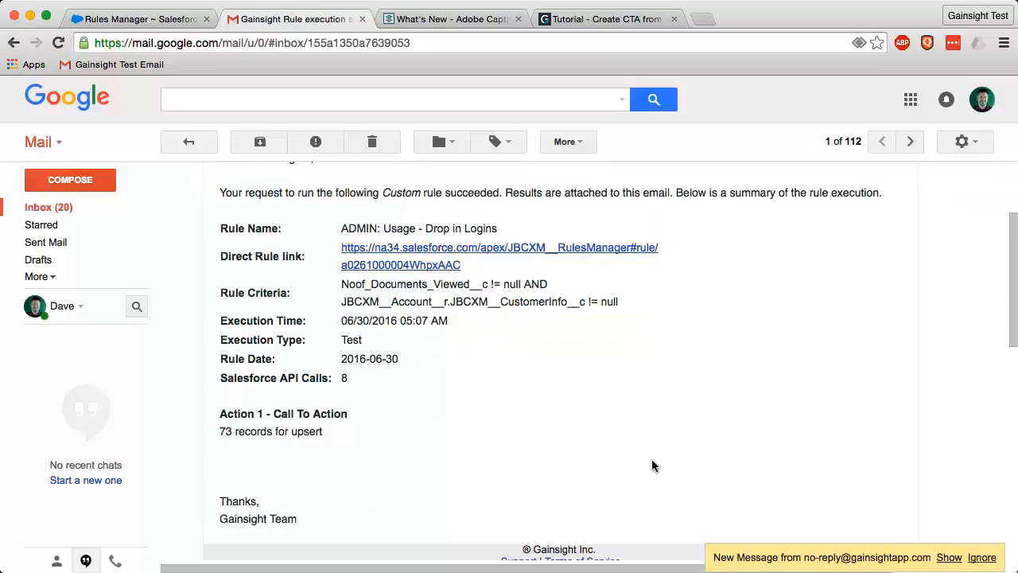
pyautogui.scroll(-1, 653, 466)
pyautogui.moveTo(268, 491)
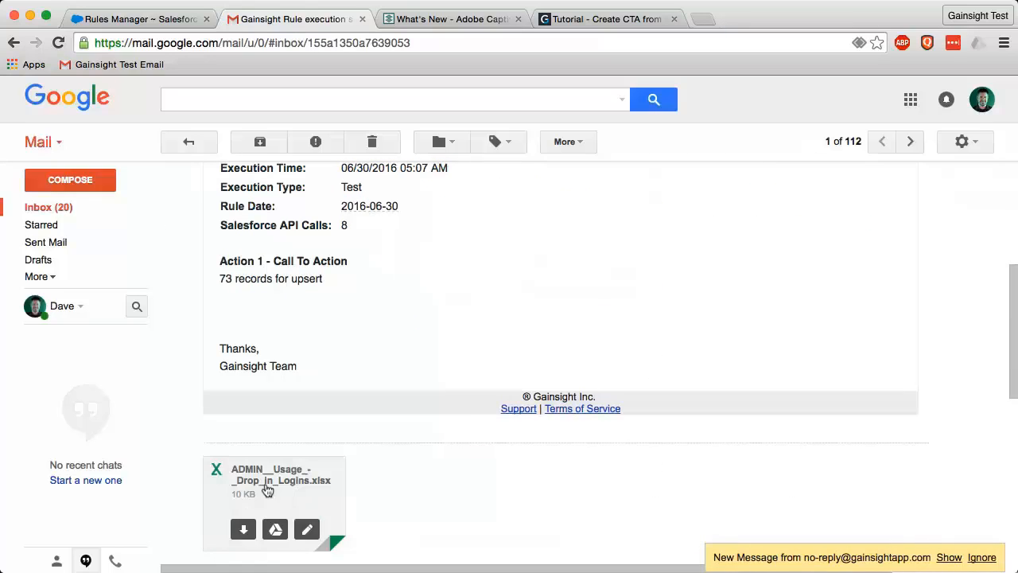
pyautogui.click(268, 491)
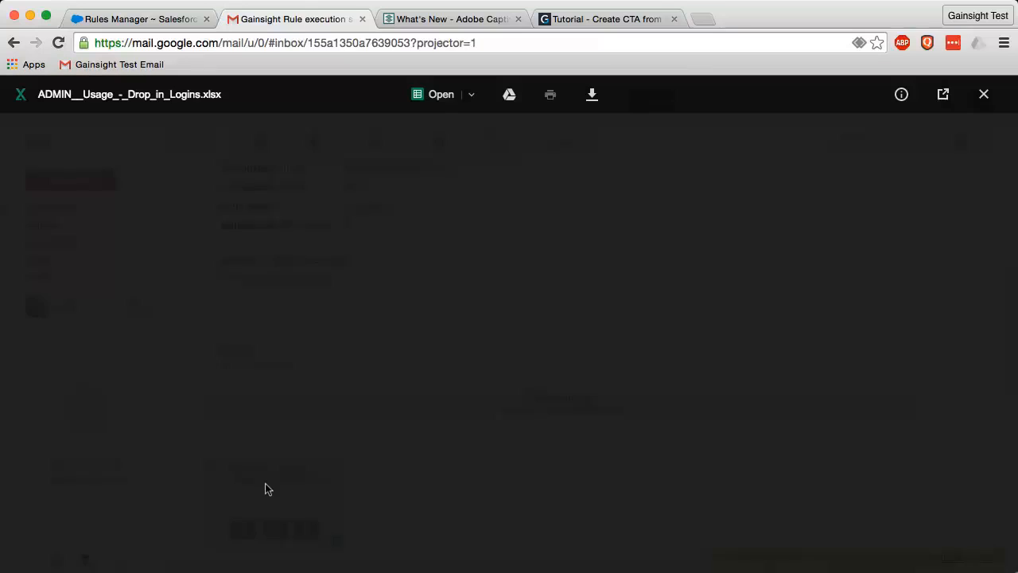
pyautogui.click(424, 95)
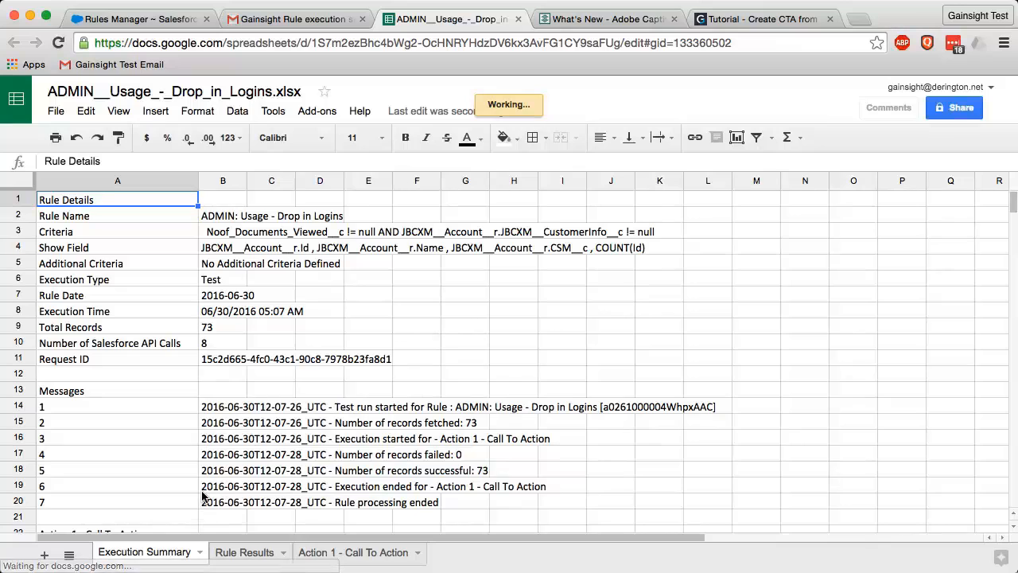
# - Review the Rule Results sheet, then the Action 1 - Call To Action sheet of the results workbook
pyautogui.click(246, 555)
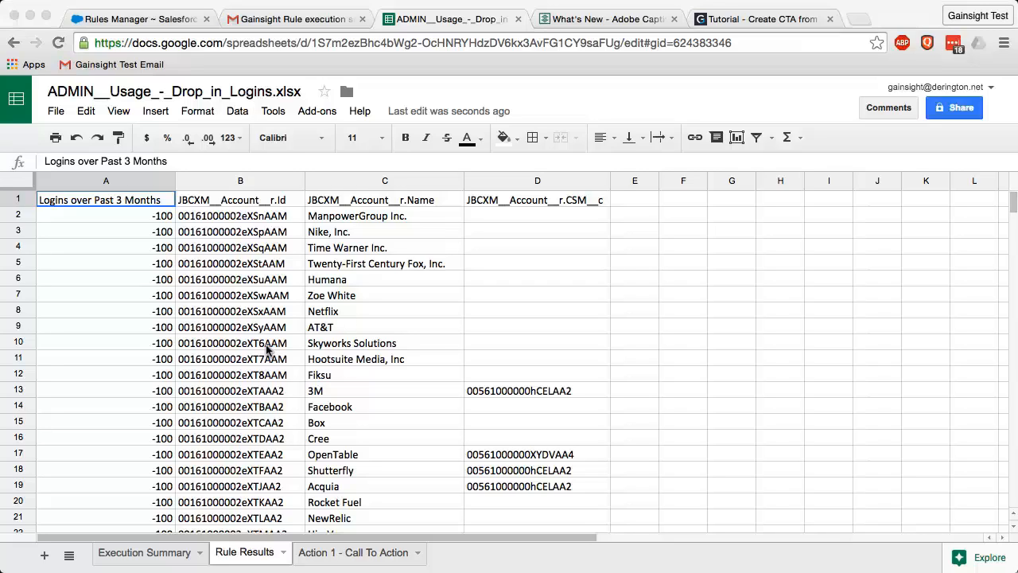
pyautogui.click(135, 210)
pyautogui.click(374, 560)
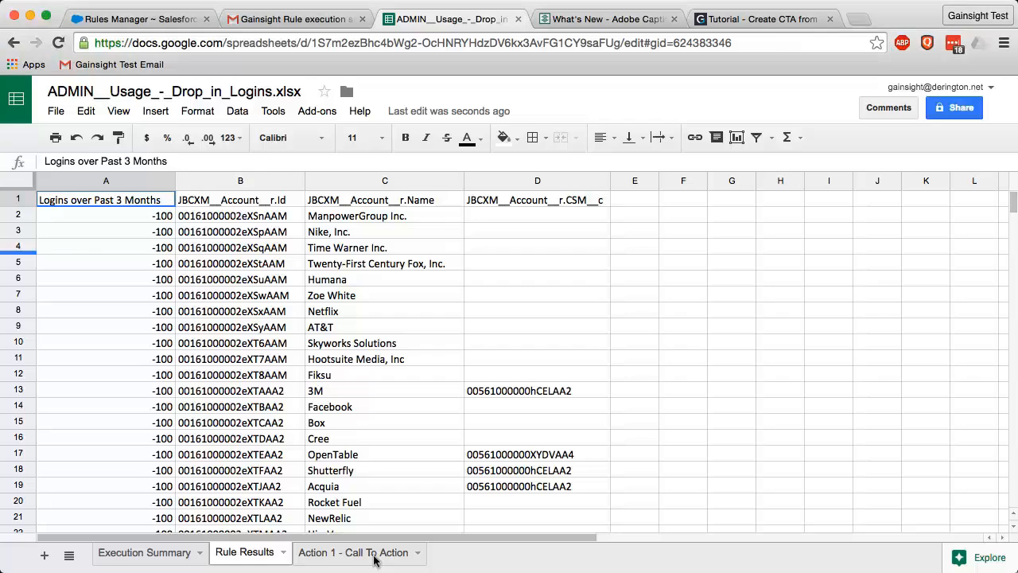
pyautogui.click(374, 559)
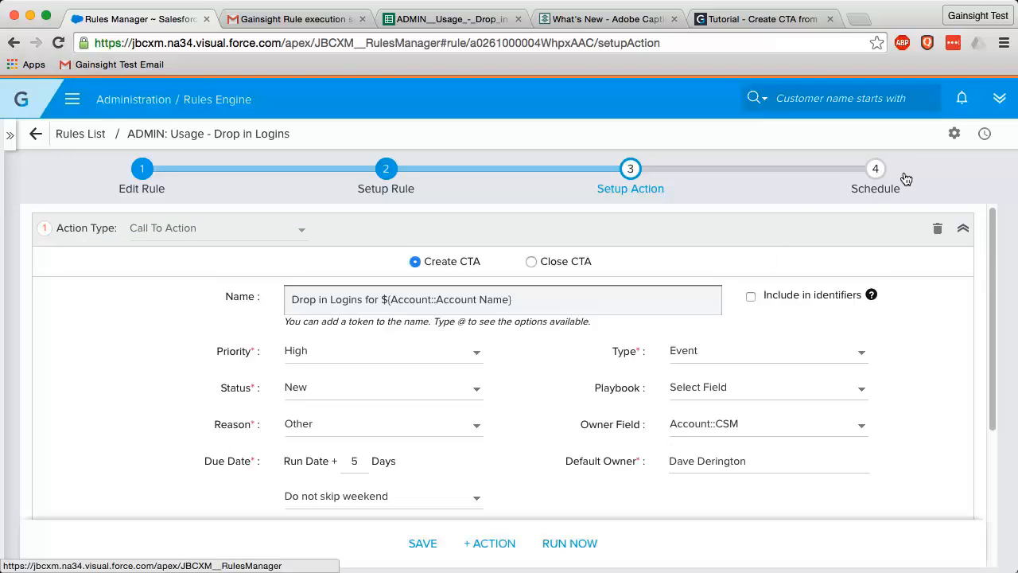
# - Advance the Drop in Logins rule wizard to step 4, Schedule
pyautogui.click(877, 186)
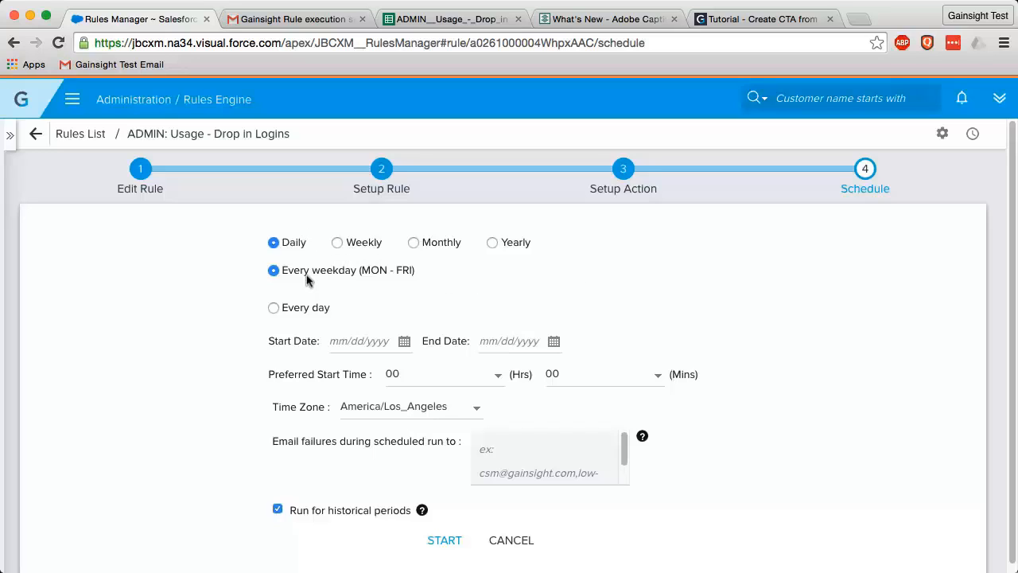
# - Set the Daily schedule to run every day, starting June 30, 2016
pyautogui.click(283, 308)
pyautogui.click(402, 339)
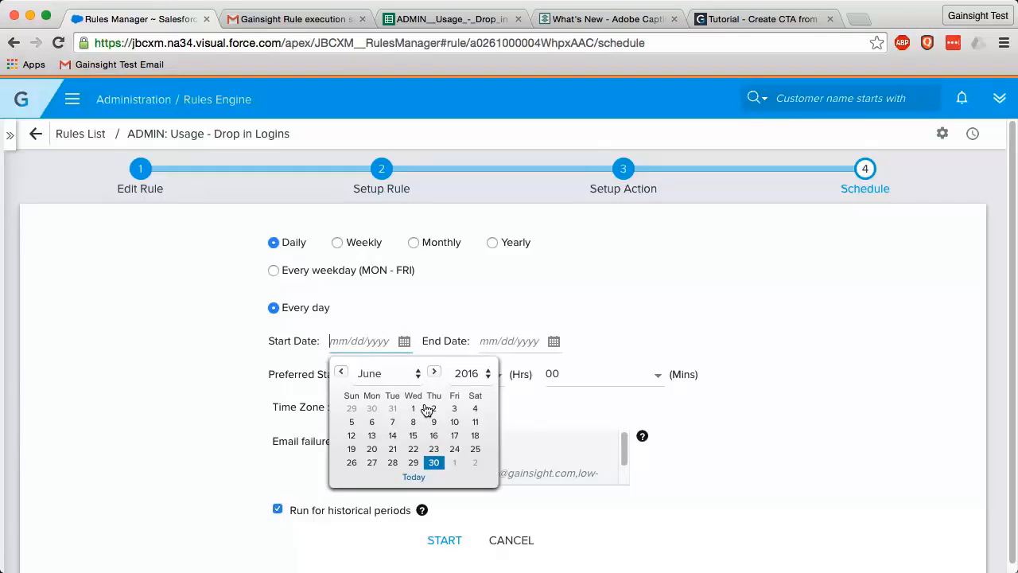
pyautogui.click(434, 462)
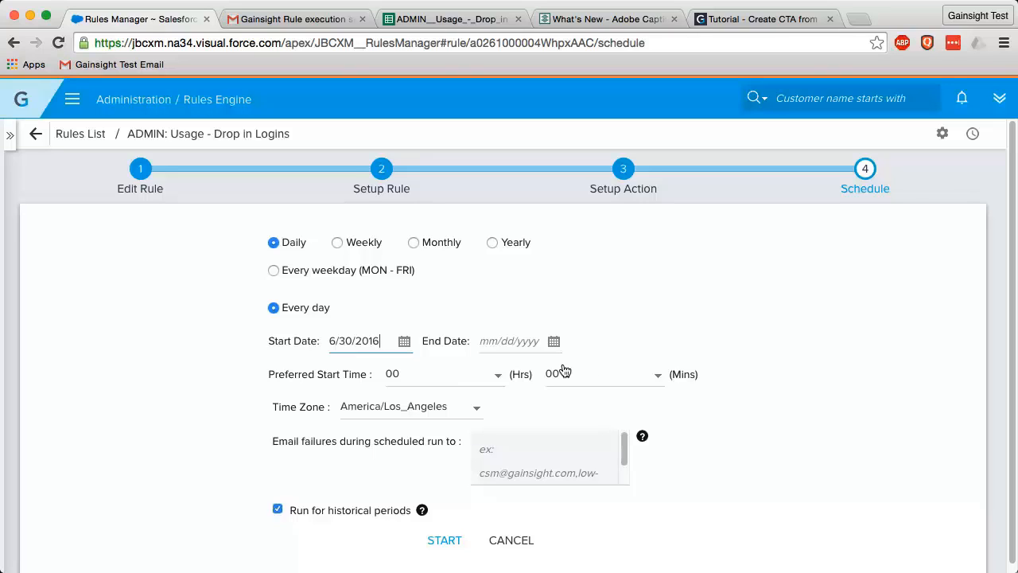
pyautogui.click(657, 379)
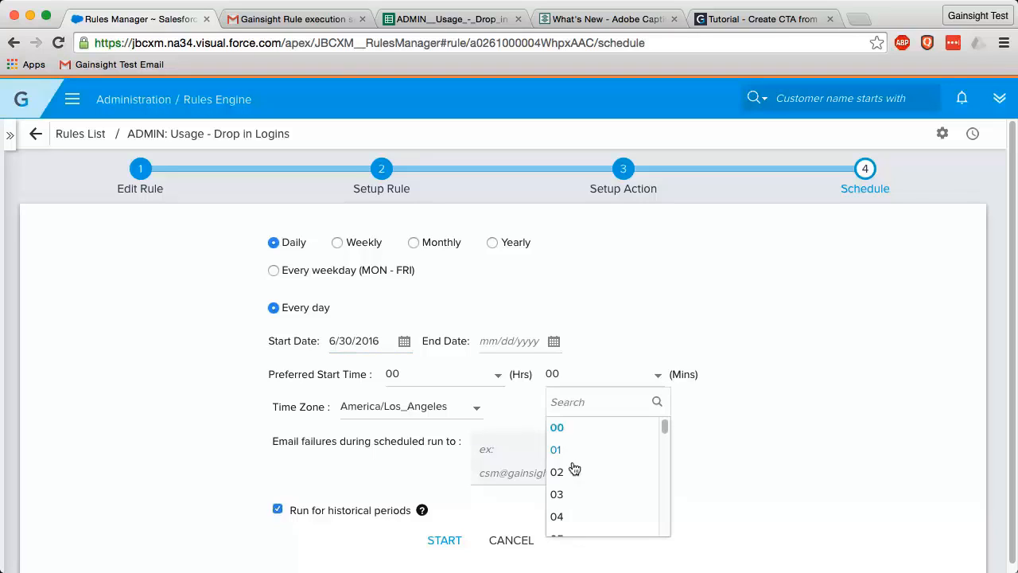
# - Set the start time to 00:03 and turn off Run for historical periods
pyautogui.click(557, 497)
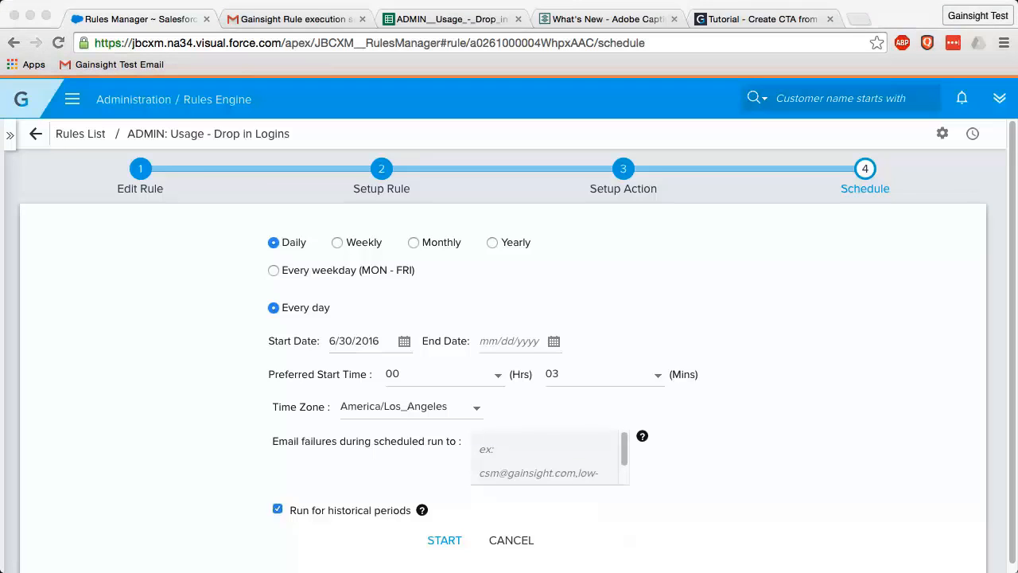
pyautogui.click(475, 513)
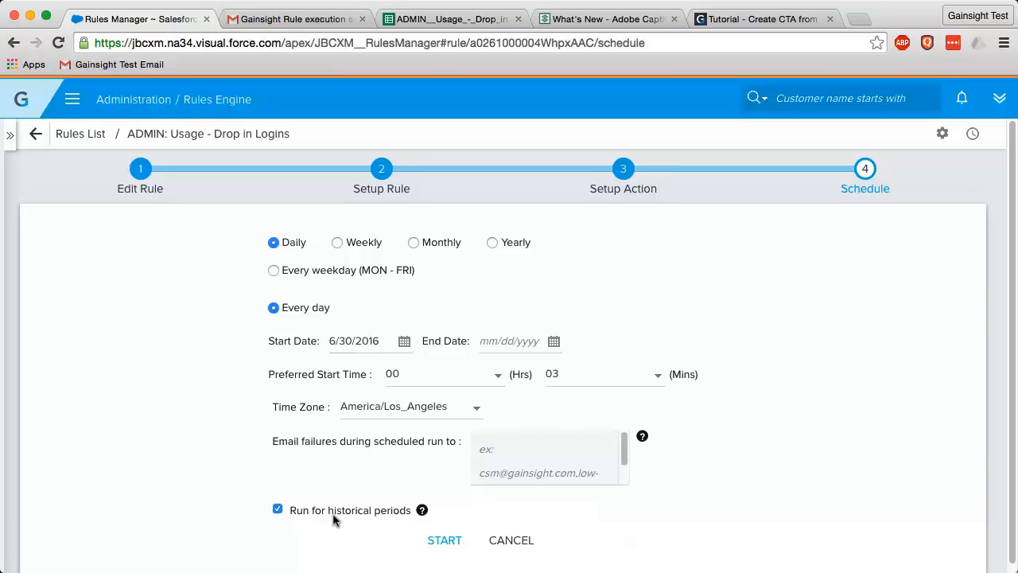
pyautogui.click(278, 510)
pyautogui.scroll(-1, 236, 480)
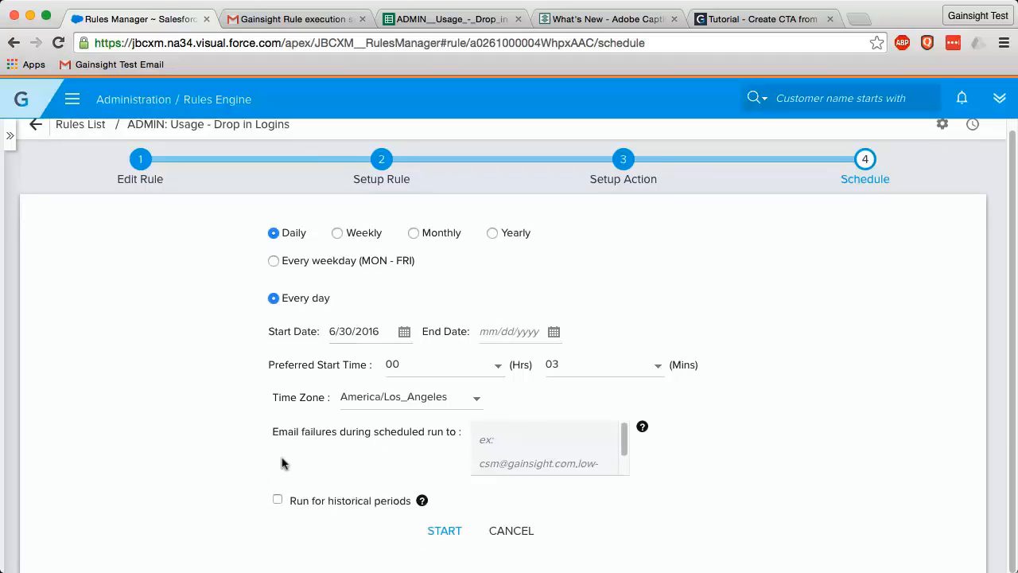